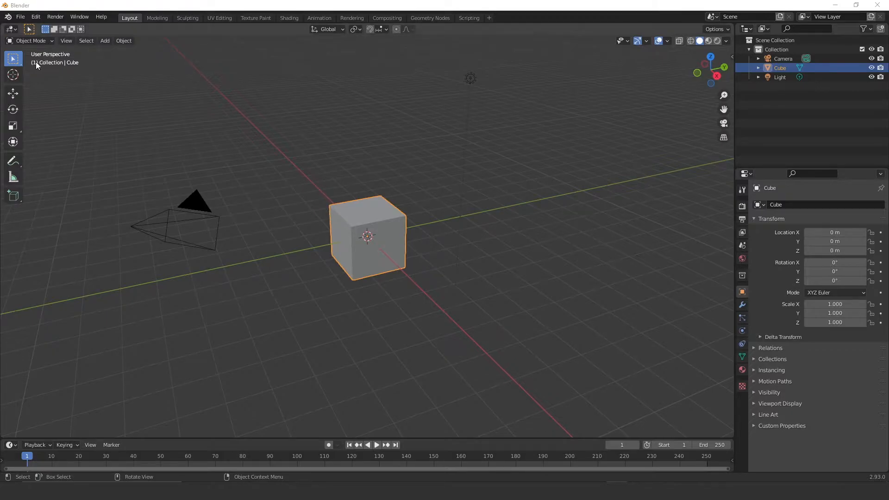
# - Delete the default cube, light and camera to leave the scene empty
pyautogui.click(410, 171)
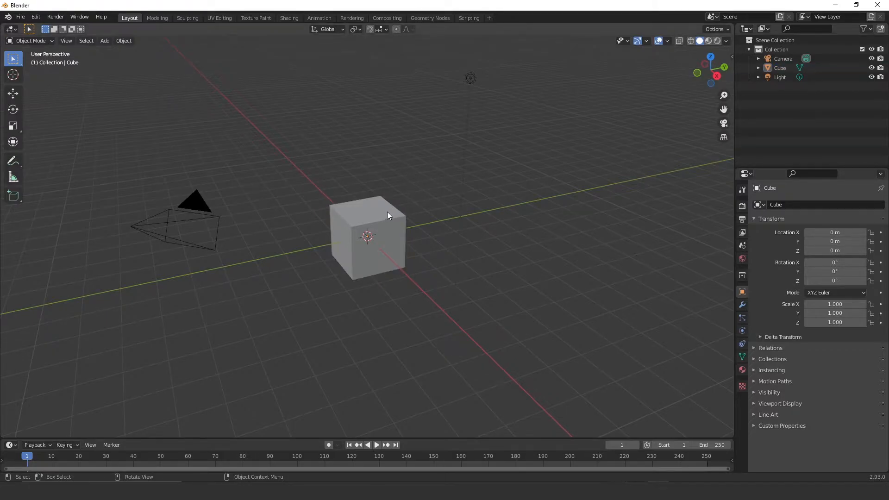
pyautogui.click(383, 214)
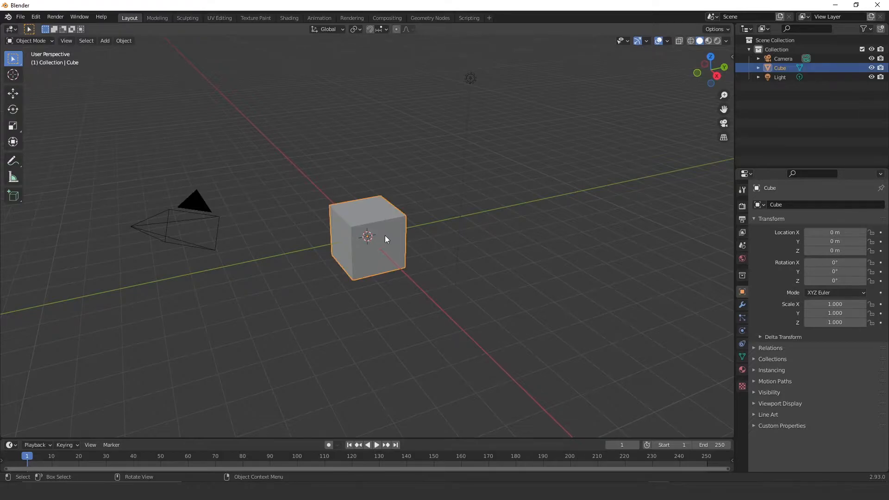
pyautogui.press('Delete')
pyautogui.moveTo(377, 50); pyautogui.dragTo(566, 119)
pyautogui.press('Delete')
pyautogui.moveTo(158, 173); pyautogui.dragTo(250, 276)
pyautogui.press('Delete')
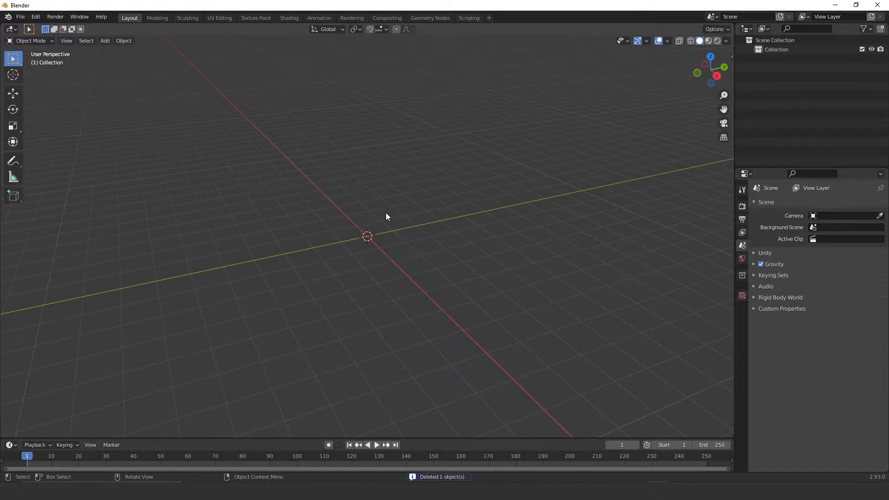
# - Add a Monkey mesh at the scene's origin
pyautogui.hotkey('shift', 'a')
pyautogui.moveTo(387, 214)
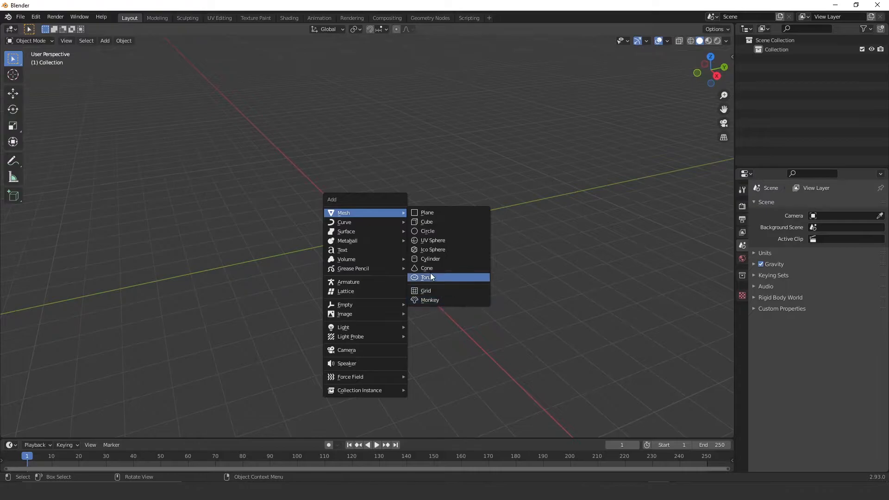
pyautogui.click(430, 301)
pyautogui.moveTo(431, 296); pyautogui.dragTo(388, 209, button='middle')
pyautogui.scroll(5, 413, 180)
pyautogui.moveTo(418, 161); pyautogui.dragTo(390, 189, button='middle')
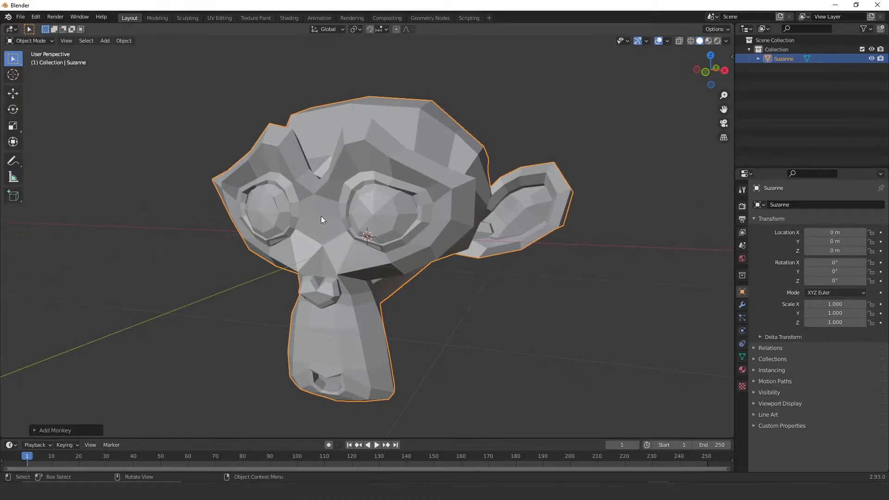
# - Enter Edit Mode on the monkey mesh and select a single vertex on top of the skull
pyautogui.press('Tab')
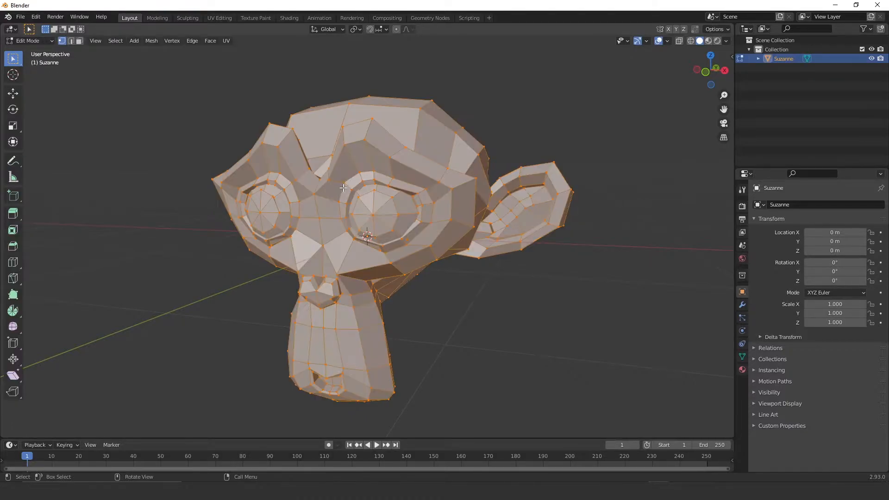
pyautogui.click(293, 91)
pyautogui.moveTo(310, 165); pyautogui.dragTo(300, 188, button='middle')
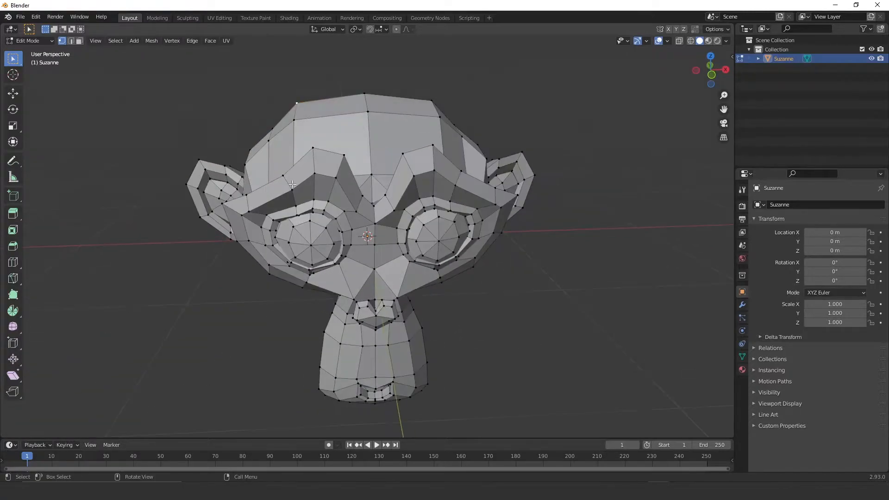
# - Use the Tweak tool to nudge the selected skull vertex slightly upward, and pick neighbouring forehead vertices individually
pyautogui.click(9, 62)
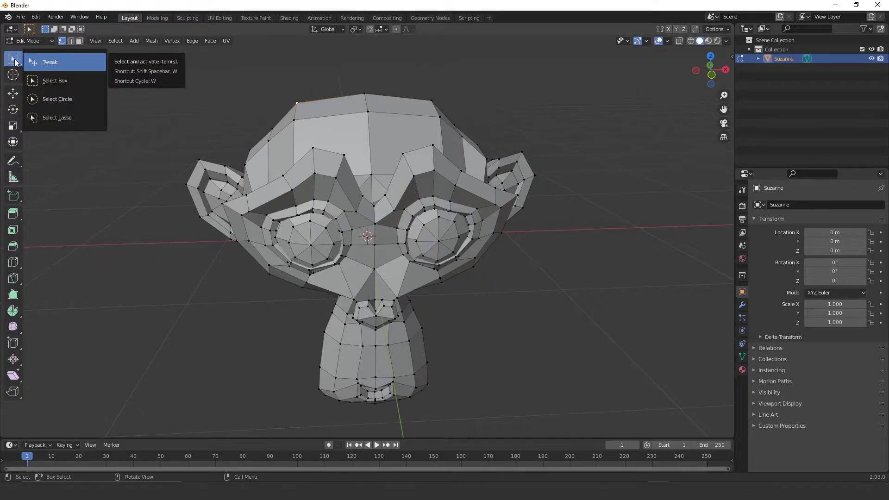
pyautogui.click(48, 62)
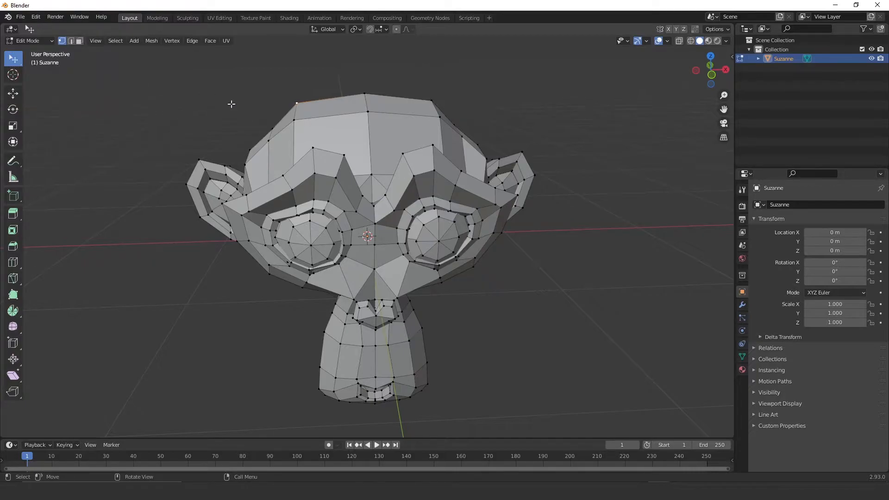
pyautogui.moveTo(301, 100); pyautogui.dragTo(299, 95)
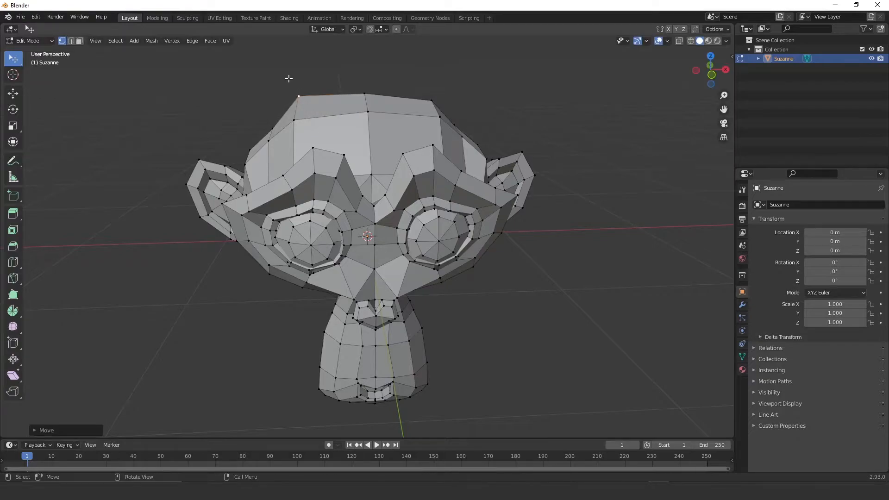
pyautogui.click(366, 94)
pyautogui.click(368, 111)
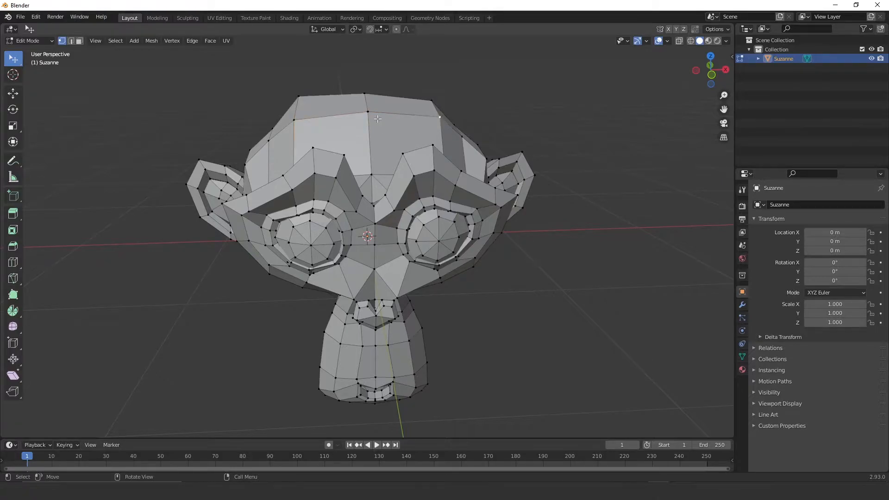
# - Enable edge selection and select individual edges across the monkey's forehead, including a connected path of two edges
pyautogui.click(70, 40)
pyautogui.click(327, 120)
pyautogui.keyDown('ctrl'); pyautogui.click(398, 114); pyautogui.keyUp('ctrl')
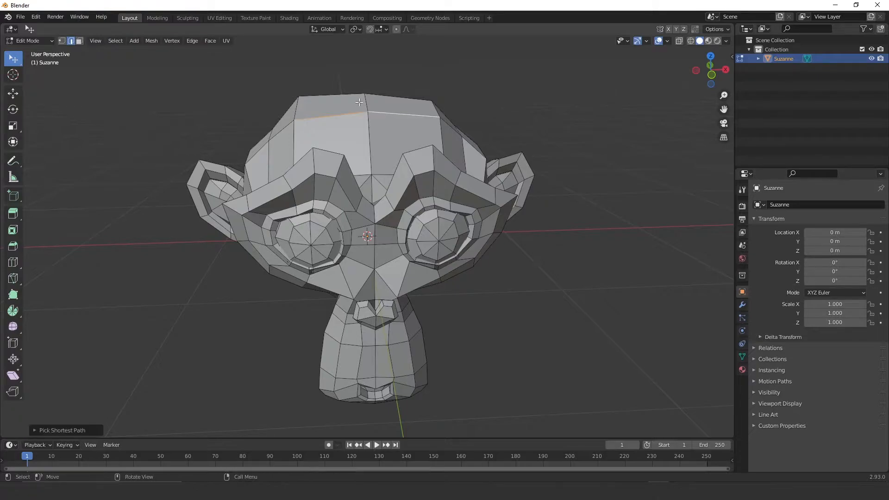
pyautogui.click(296, 108)
pyautogui.click(369, 103)
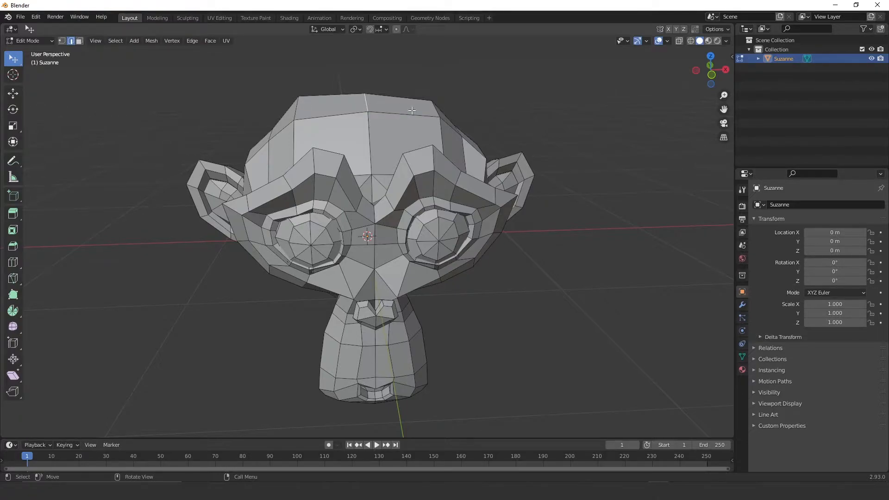
pyautogui.click(436, 110)
pyautogui.click(368, 101)
pyautogui.click(296, 110)
# - Enable face selection, pick the four upper forehead faces one by one, and clear the selection
pyautogui.click(80, 41)
pyautogui.click(338, 106)
pyautogui.click(399, 109)
pyautogui.click(403, 137)
pyautogui.click(346, 137)
pyautogui.click(467, 76)
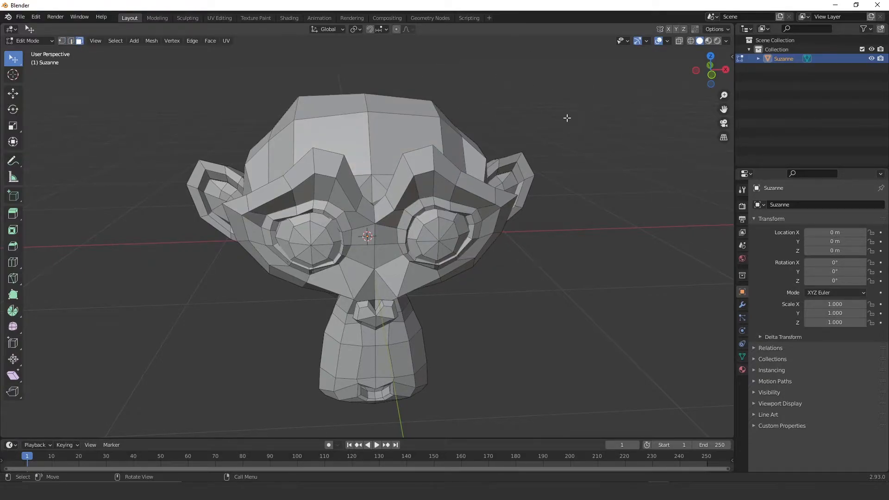
# - Activate the Select Box tool and box-select the faces of the monkey's head above the muzzle
pyautogui.click(12, 63)
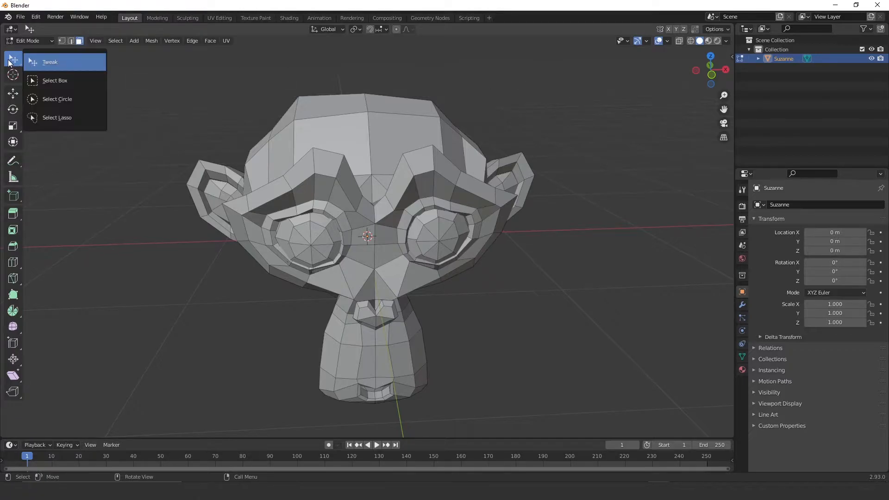
pyautogui.click(64, 84)
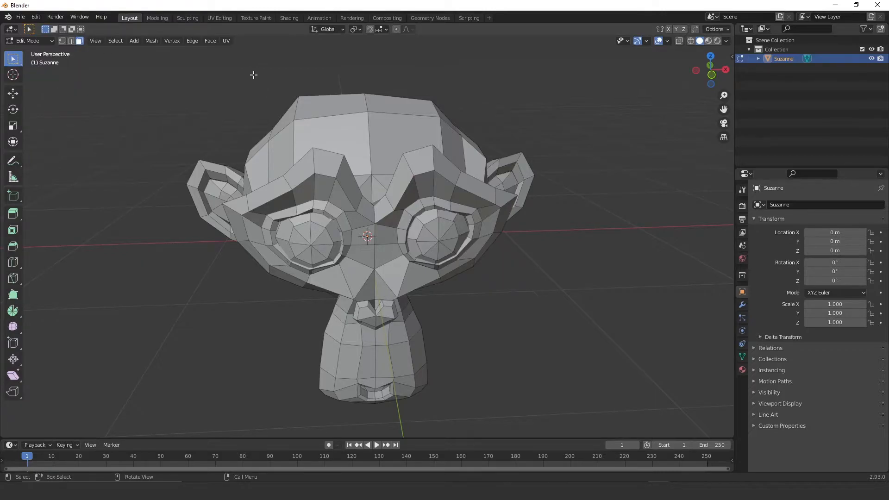
pyautogui.moveTo(238, 68); pyautogui.dragTo(588, 287)
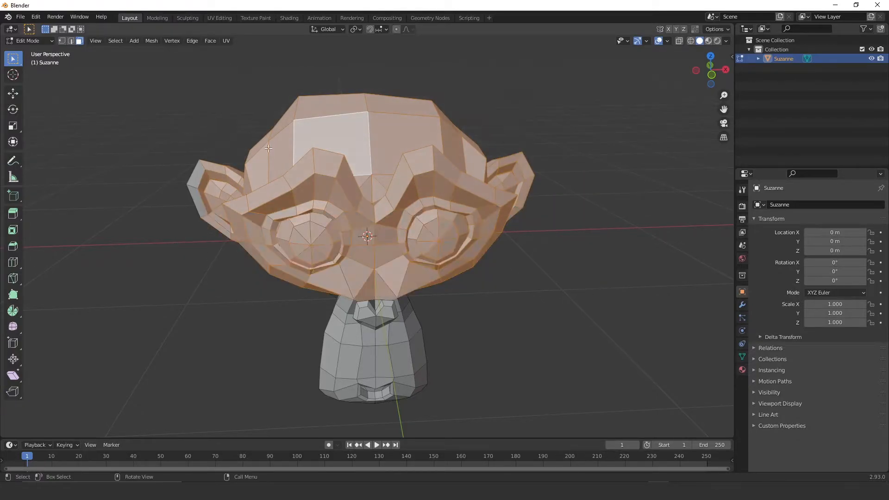
# - Box-select the head's edges in edge mode and its vertices in vertex mode, clearing the selection at the end
pyautogui.click(70, 41)
pyautogui.hotkey('alt', 'a')
pyautogui.moveTo(166, 89); pyautogui.dragTo(528, 216)
pyautogui.click(62, 41)
pyautogui.keyDown('ctrl'); pyautogui.moveTo(209, 78); pyautogui.dragTo(547, 199); pyautogui.keyUp('ctrl')
pyautogui.moveTo(267, 253); pyautogui.dragTo(494, 294)
pyautogui.hotkey('alt', 'a')
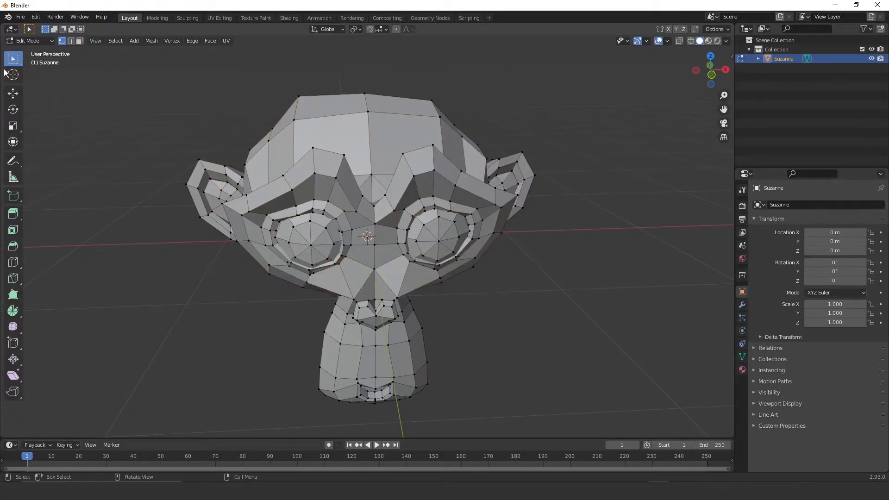
# - Use Select Circle to select the vertices of the monkey's eye on the positive X side, and clear the selection
pyautogui.moveTo(14, 62)
pyautogui.mouseDown()
pyautogui.moveTo(38, 60)
pyautogui.moveTo(74, 97)
pyautogui.mouseUp()
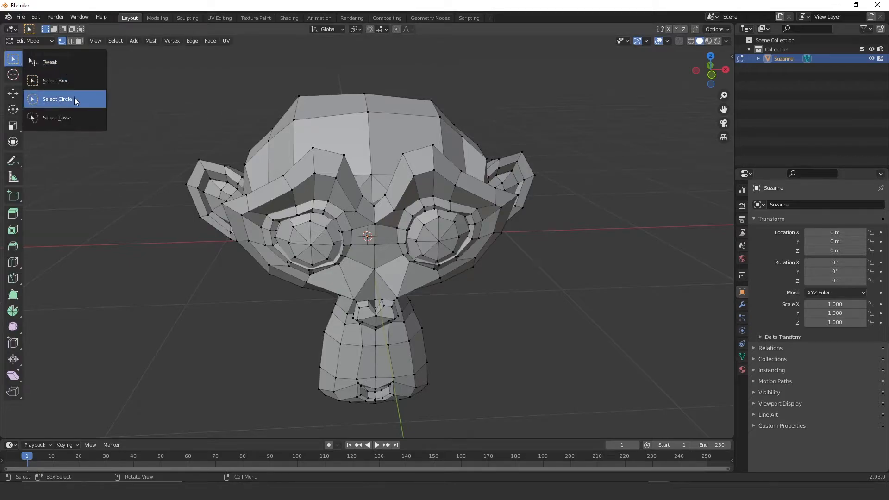
pyautogui.click(79, 101)
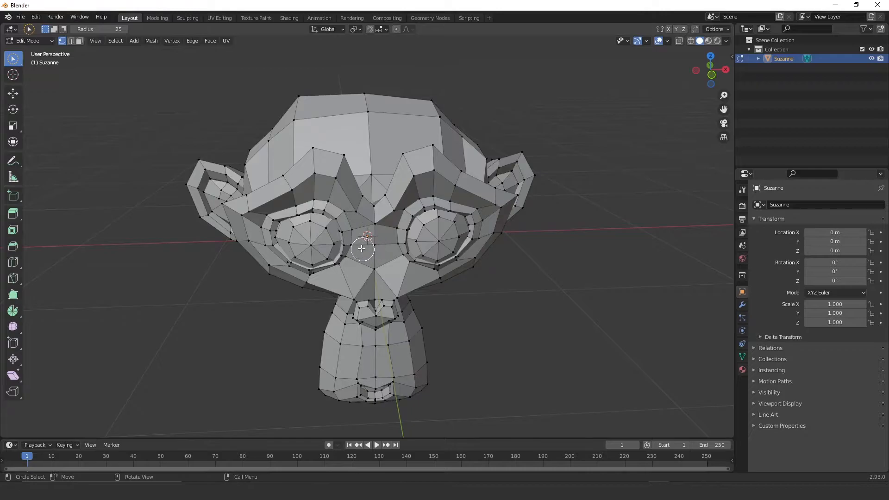
pyautogui.moveTo(373, 228); pyautogui.dragTo(354, 231, button='middle')
pyautogui.moveTo(377, 159)
pyautogui.mouseDown()
pyautogui.moveTo(310, 205)
pyautogui.moveTo(278, 204)
pyautogui.moveTo(296, 250)
pyautogui.moveTo(333, 223)
pyautogui.mouseUp()
pyautogui.hotkey('ctrl', 'z')
pyautogui.moveTo(407, 204)
pyautogui.mouseDown()
pyautogui.moveTo(384, 232)
pyautogui.moveTo(457, 248)
pyautogui.moveTo(432, 200)
pyautogui.moveTo(441, 207)
pyautogui.moveTo(423, 261)
pyautogui.moveTo(444, 234)
pyautogui.moveTo(407, 223)
pyautogui.moveTo(422, 239)
pyautogui.moveTo(440, 227)
pyautogui.mouseUp()
pyautogui.moveTo(454, 242); pyautogui.dragTo(429, 221, button='middle')
pyautogui.rightClick(213, 107)
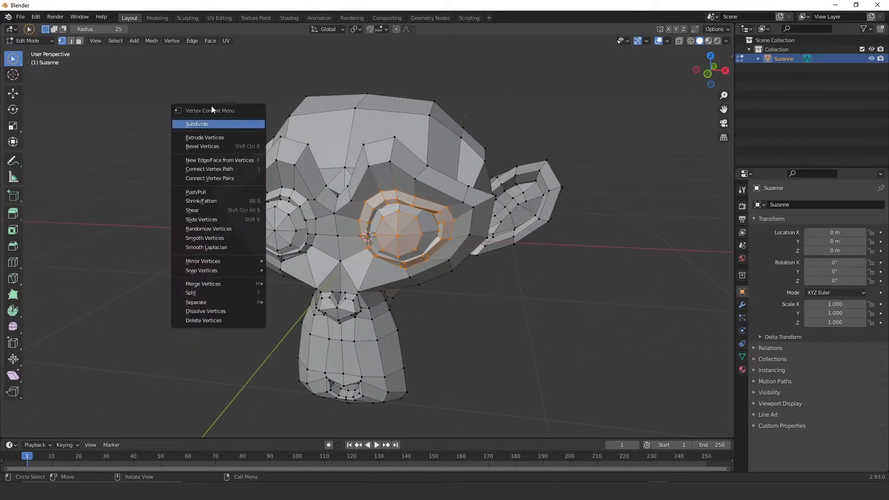
pyautogui.hotkey('alt', 'a')
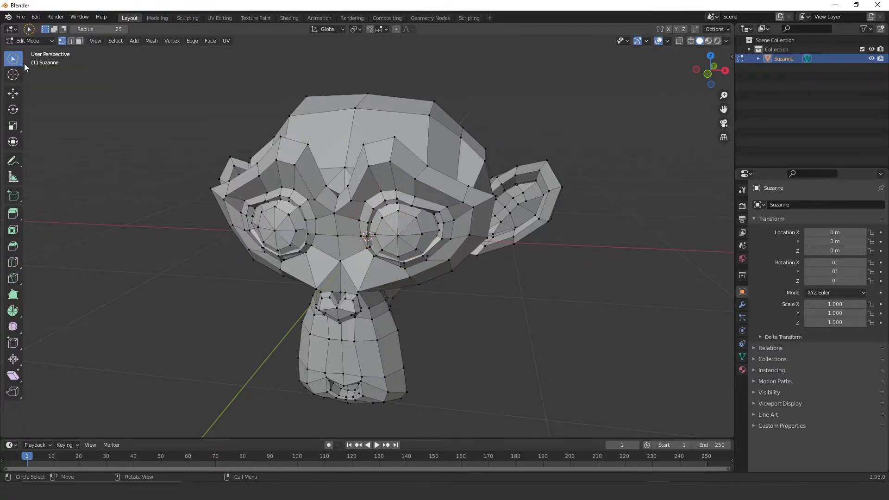
# - Activate the Select Lasso tool, lasso vertices across the monkey's face, and clear the selection
pyautogui.click(13, 60)
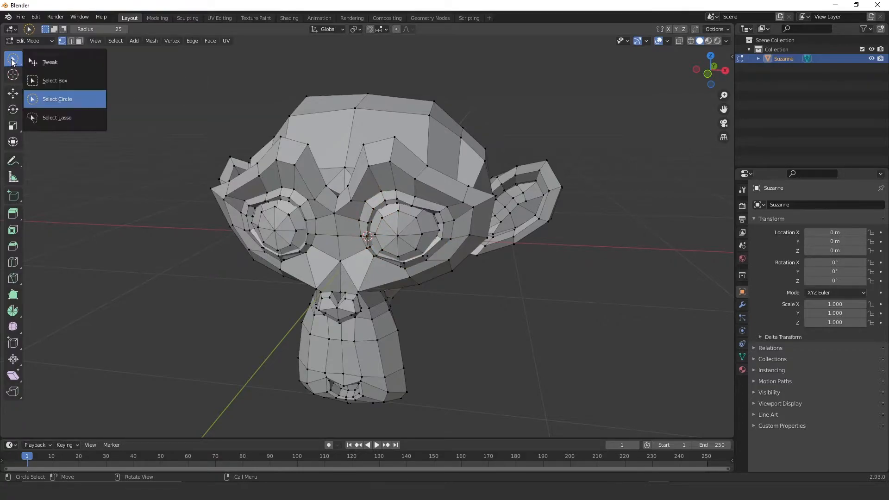
pyautogui.click(58, 121)
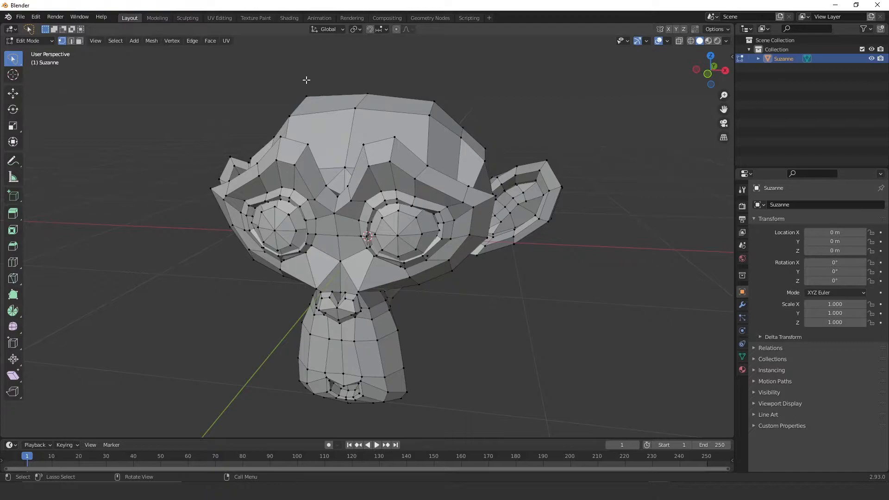
pyautogui.moveTo(298, 74)
pyautogui.mouseDown()
pyautogui.moveTo(421, 85)
pyautogui.moveTo(479, 232)
pyautogui.moveTo(332, 322)
pyautogui.moveTo(275, 222)
pyautogui.moveTo(299, 81)
pyautogui.moveTo(310, 72)
pyautogui.moveTo(587, 165)
pyautogui.moveTo(370, 273)
pyautogui.mouseUp()
pyautogui.hotkey('alt', 'a')
# - Lasso-select the vertices of the monkey's ear on the negative X side, and clear the selection
pyautogui.moveTo(370, 274)
pyautogui.mouseDown(button='middle')
pyautogui.moveTo(350, 178)
pyautogui.moveTo(260, 121)
pyautogui.mouseUp(button='middle')
pyautogui.scroll(3, 350, 177)
pyautogui.moveTo(223, 130)
pyautogui.mouseDown()
pyautogui.moveTo(313, 124)
pyautogui.moveTo(345, 210)
pyautogui.moveTo(296, 250)
pyautogui.moveTo(237, 254)
pyautogui.moveTo(183, 186)
pyautogui.moveTo(223, 131)
pyautogui.mouseUp()
pyautogui.moveTo(223, 131)
pyautogui.mouseDown(button='middle')
pyautogui.moveTo(226, 183)
pyautogui.moveTo(249, 183)
pyautogui.moveTo(215, 153)
pyautogui.mouseUp(button='middle')
pyautogui.moveTo(153, 131)
pyautogui.mouseDown()
pyautogui.moveTo(139, 156)
pyautogui.moveTo(217, 296)
pyautogui.moveTo(330, 274)
pyautogui.moveTo(259, 162)
pyautogui.moveTo(153, 131)
pyautogui.mouseUp()
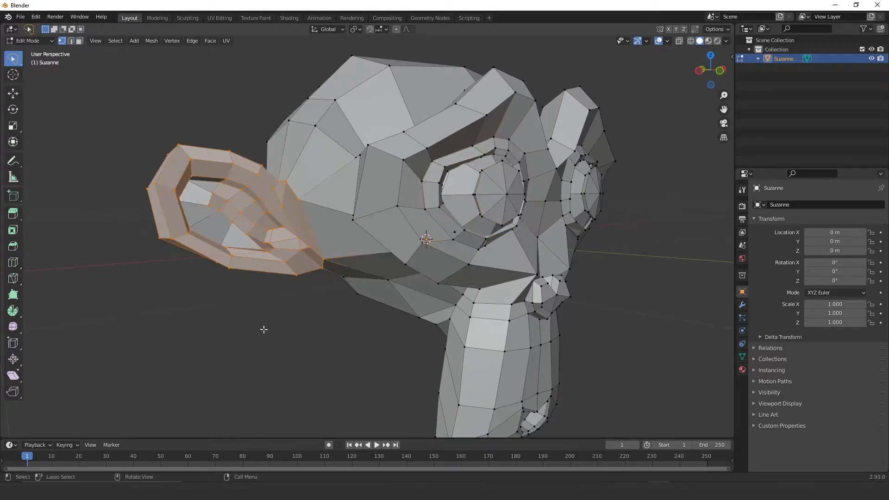
pyautogui.moveTo(507, 170); pyautogui.dragTo(430, 177, button='middle')
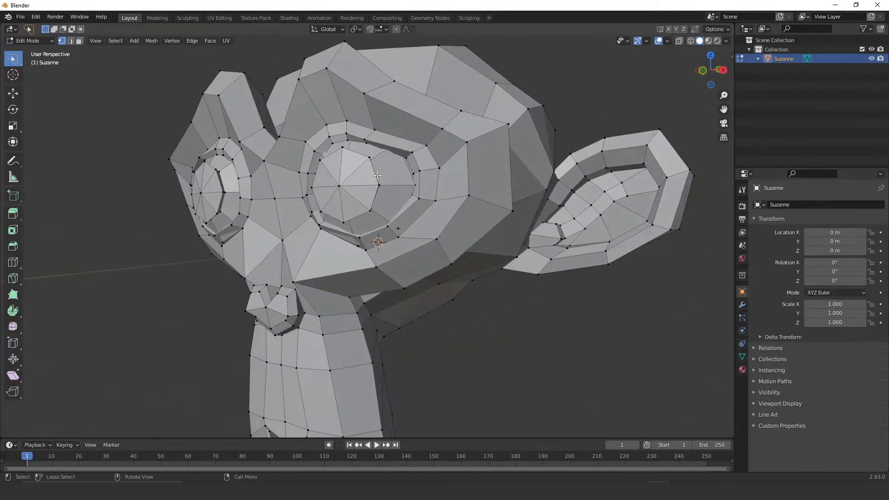
# - Switch to the Tweak tool and back to Select Box as the active selection tool
pyautogui.click(13, 59)
pyautogui.click(46, 62)
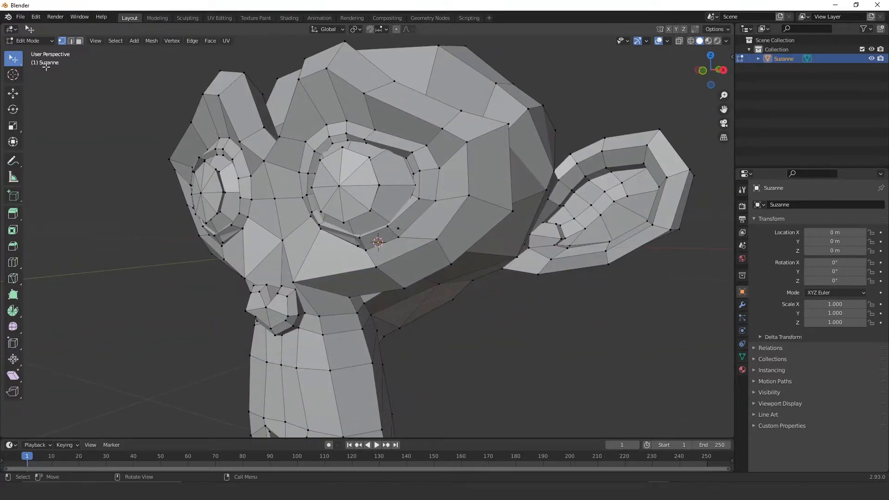
pyautogui.click(13, 62)
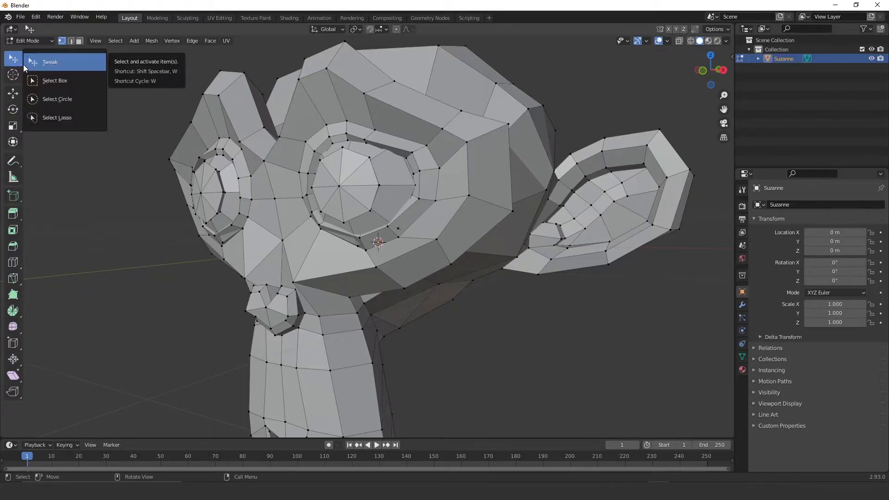
pyautogui.click(69, 82)
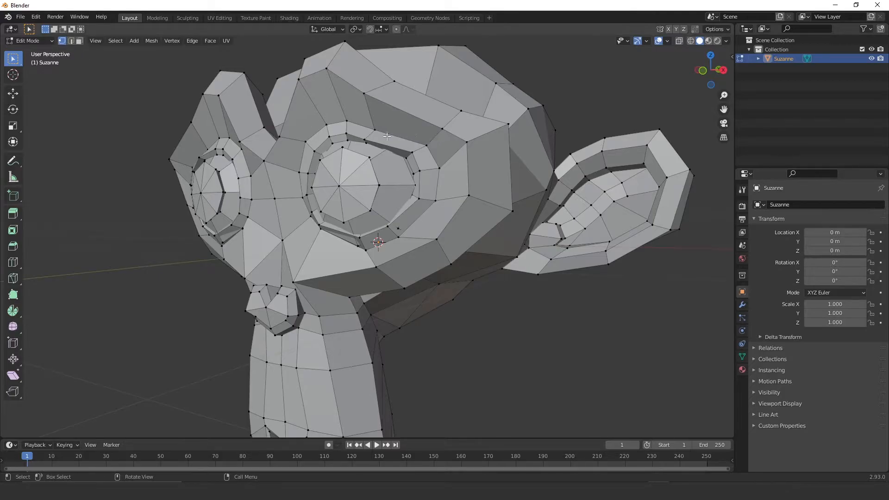
# - Select three vertices along the upper skull one at a time
pyautogui.moveTo(394, 138); pyautogui.dragTo(348, 142, button='middle')
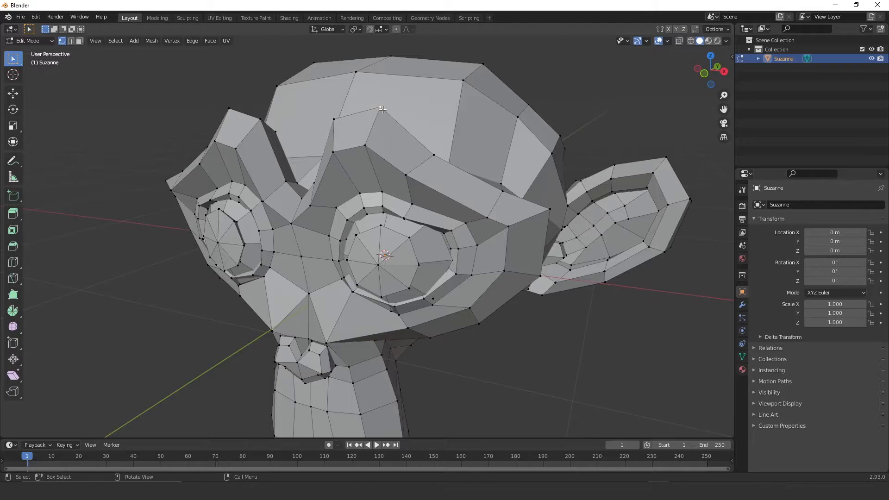
pyautogui.click(463, 81)
pyautogui.click(355, 72)
pyautogui.click(515, 117)
# - Enable edge selection and select single edges on the front and side of the skull
pyautogui.click(72, 41)
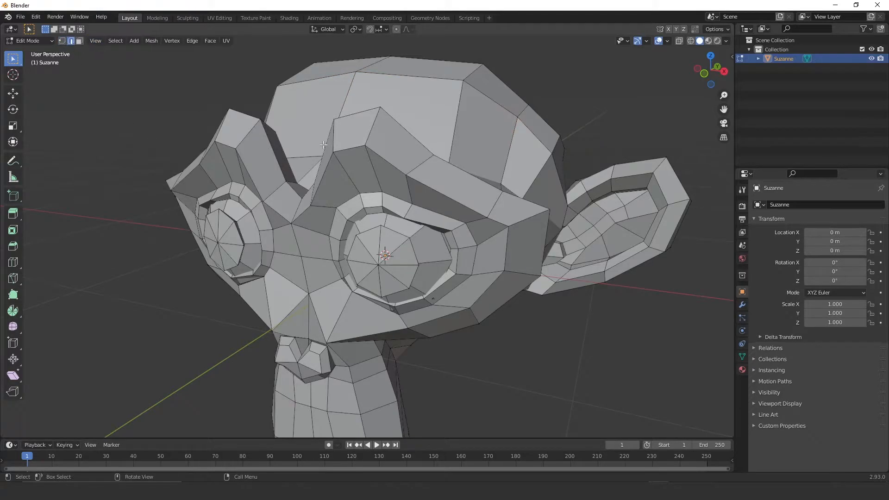
pyautogui.click(374, 125)
pyautogui.click(458, 111)
# - Enable face selection and select faces on the front, side and top of the skull one at a time
pyautogui.click(80, 40)
pyautogui.click(374, 95)
pyautogui.click(475, 129)
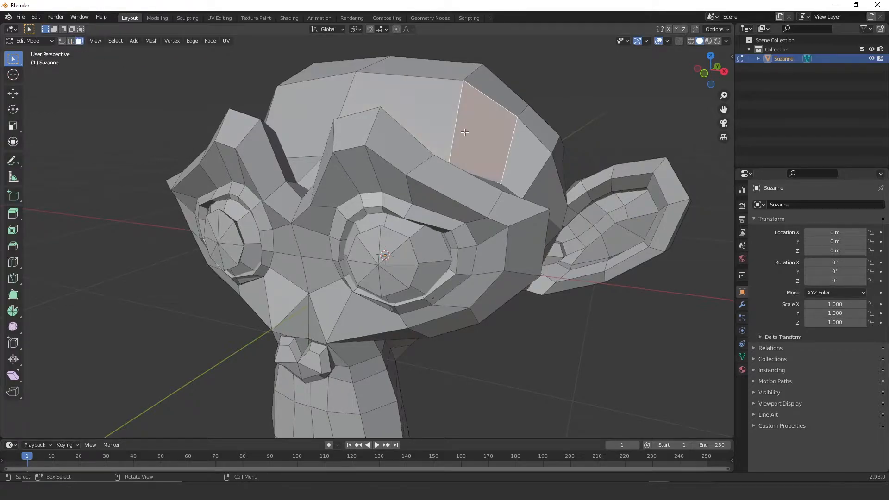
pyautogui.click(417, 68)
pyautogui.click(312, 98)
pyautogui.click(385, 93)
# - Select faces along the brow ridge individually, ending with a single face on the skull's upper positive X side
pyautogui.click(354, 132)
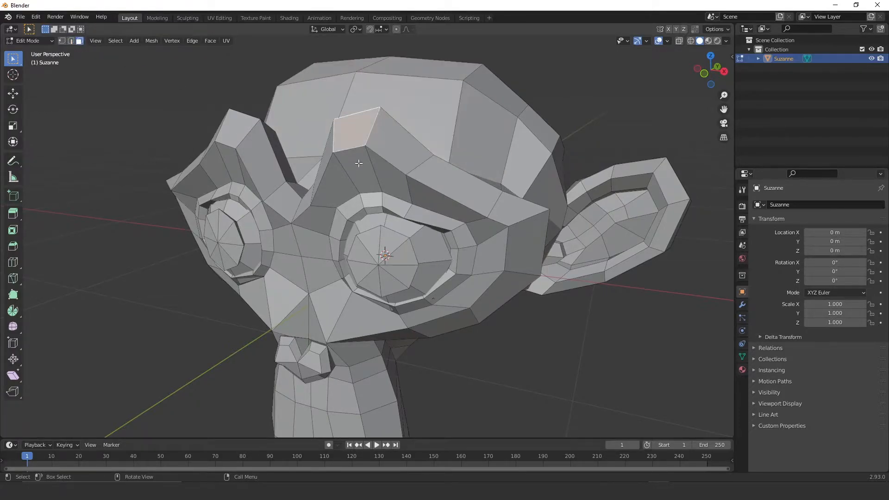
pyautogui.click(360, 169)
pyautogui.click(445, 179)
pyautogui.click(399, 139)
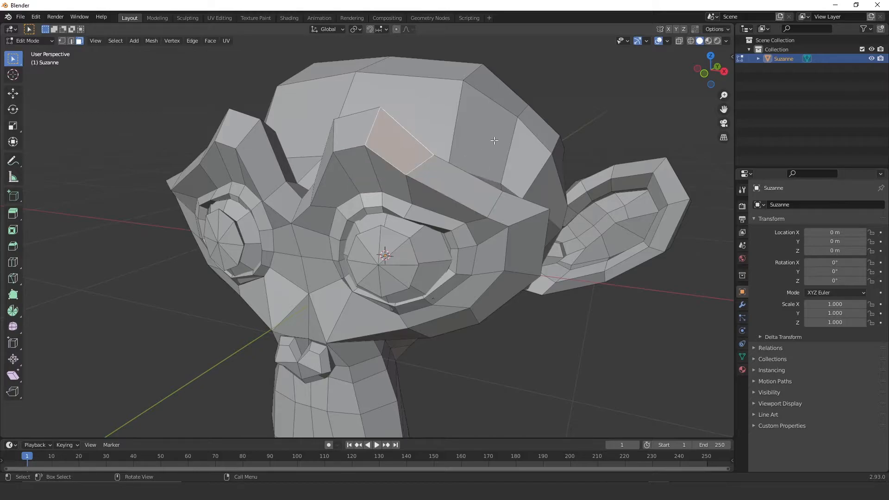
pyautogui.click(484, 120)
pyautogui.click(497, 92)
pyautogui.moveTo(496, 92); pyautogui.dragTo(378, 144, button='middle')
pyautogui.scroll(-4, 379, 144)
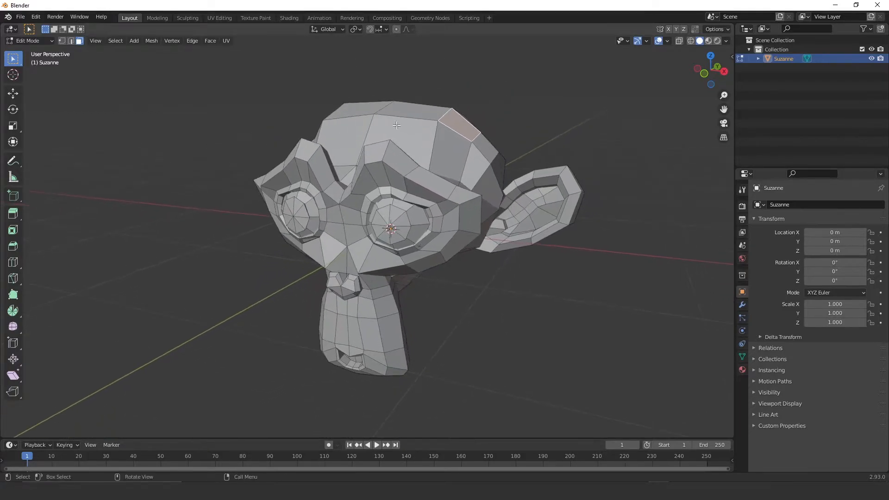
# - Select the two adjacent faces on the nose bridge between the eyes together
pyautogui.scroll(4, 397, 224)
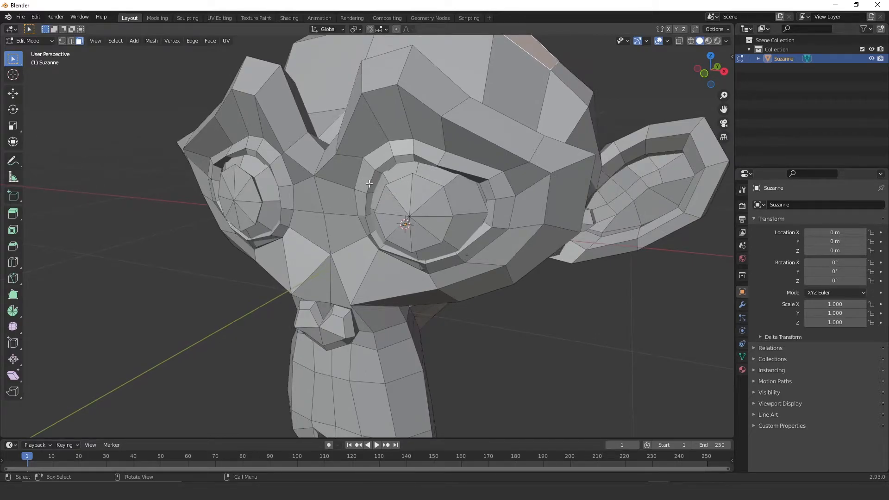
pyautogui.scroll(-2, 375, 184)
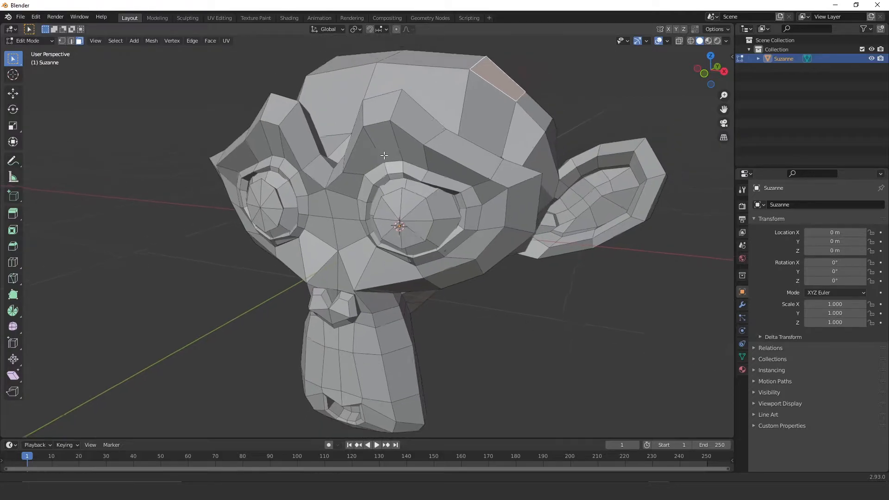
pyautogui.click(341, 205)
pyautogui.keyDown('shift'); pyautogui.click(320, 206); pyautogui.keyUp('shift')
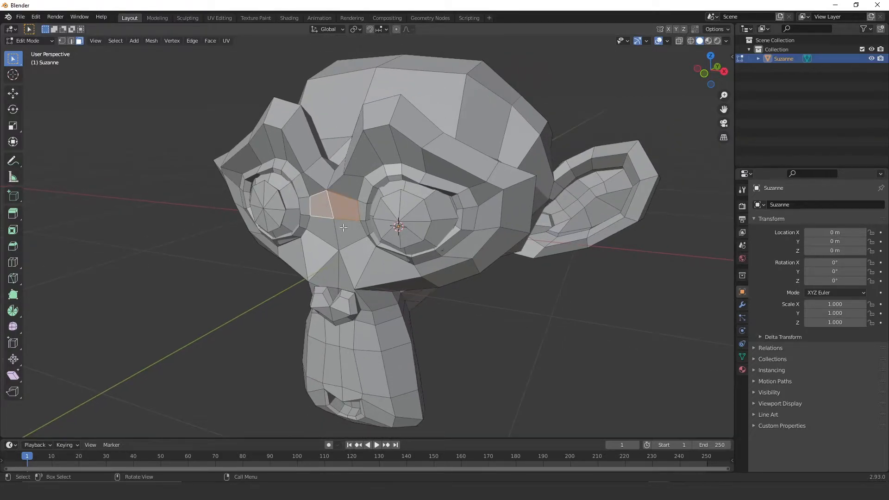
# - Move the two nose bridge faces along the Y axis and downward along Z with the Move tool
pyautogui.scroll(4, 345, 228)
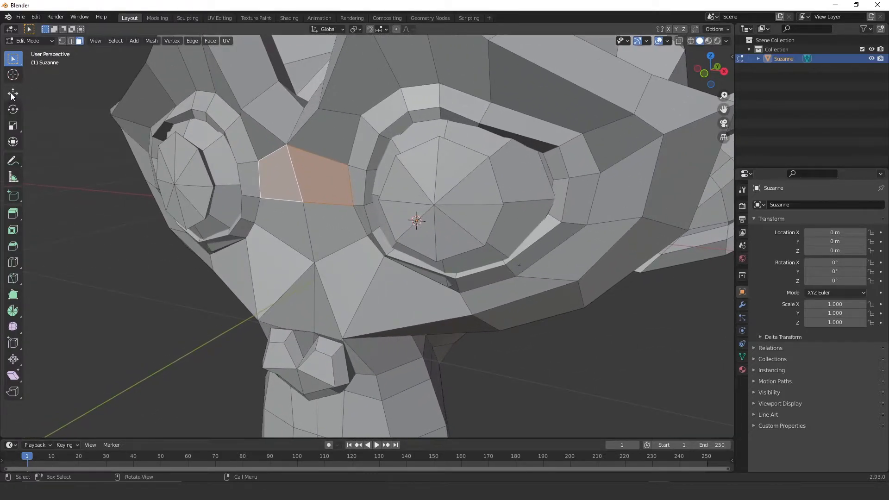
pyautogui.click(13, 95)
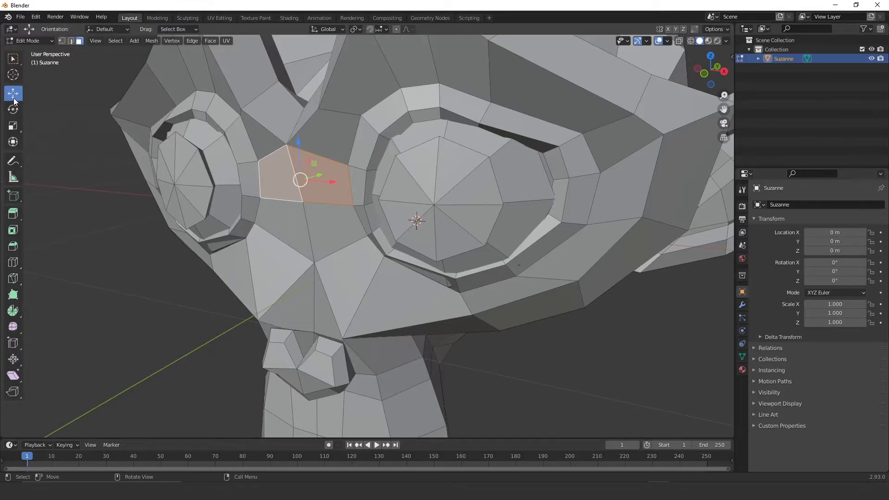
pyautogui.moveTo(343, 149)
pyautogui.mouseDown(button='middle')
pyautogui.moveTo(301, 153)
pyautogui.moveTo(343, 150)
pyautogui.mouseUp(button='middle')
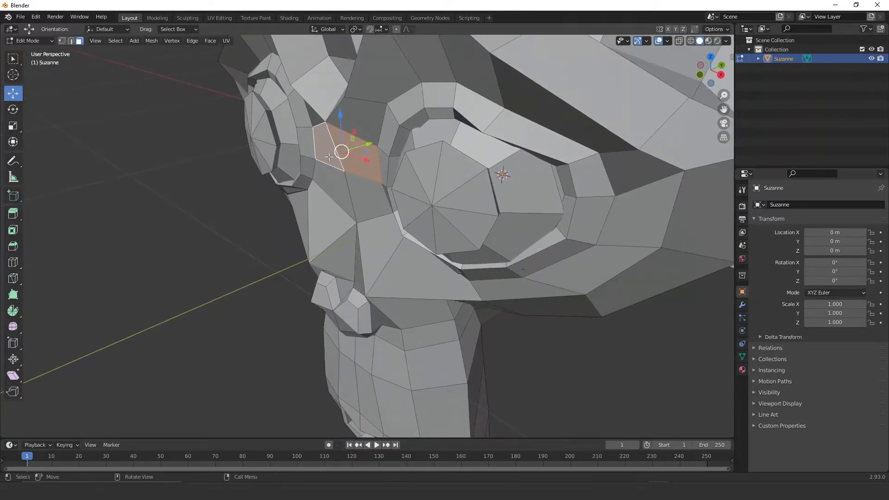
pyautogui.moveTo(365, 145)
pyautogui.mouseDown()
pyautogui.moveTo(320, 162)
pyautogui.moveTo(370, 146)
pyautogui.mouseUp()
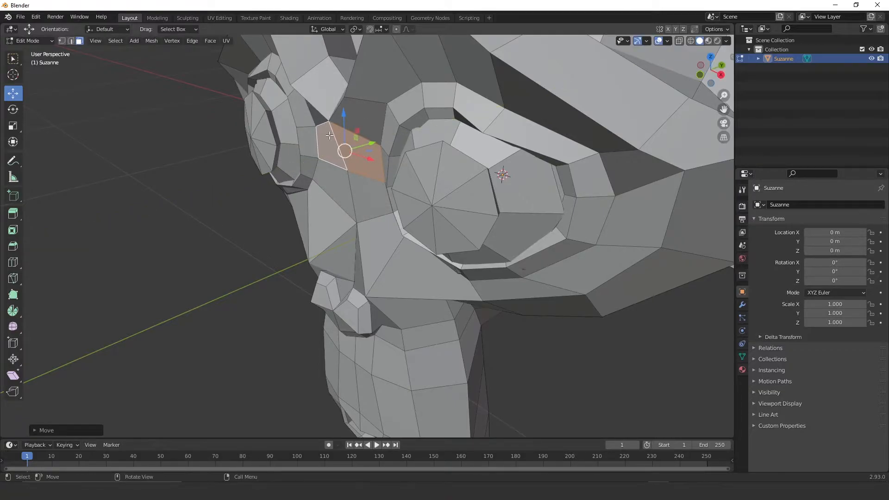
pyautogui.moveTo(346, 119); pyautogui.dragTo(326, 180)
# - Try to scale the two nose bridge faces along Y with the Scale tool, passing through the Rotate tool first
pyautogui.click(13, 110)
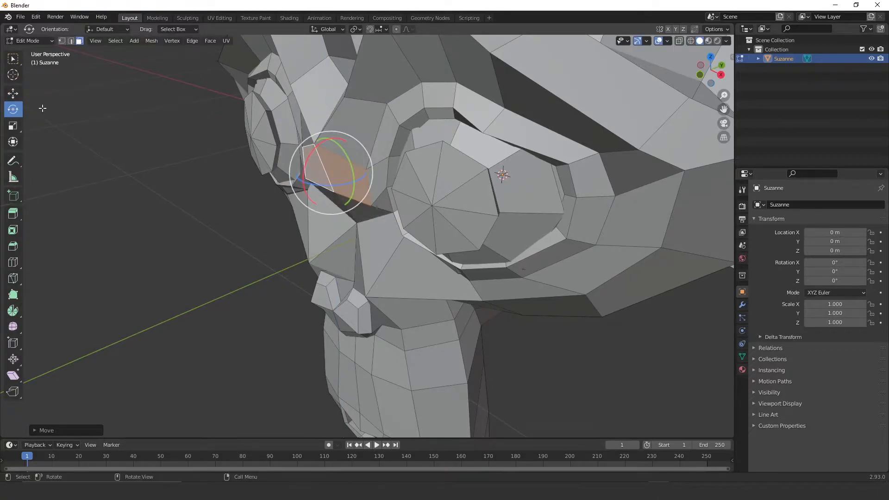
pyautogui.click(13, 125)
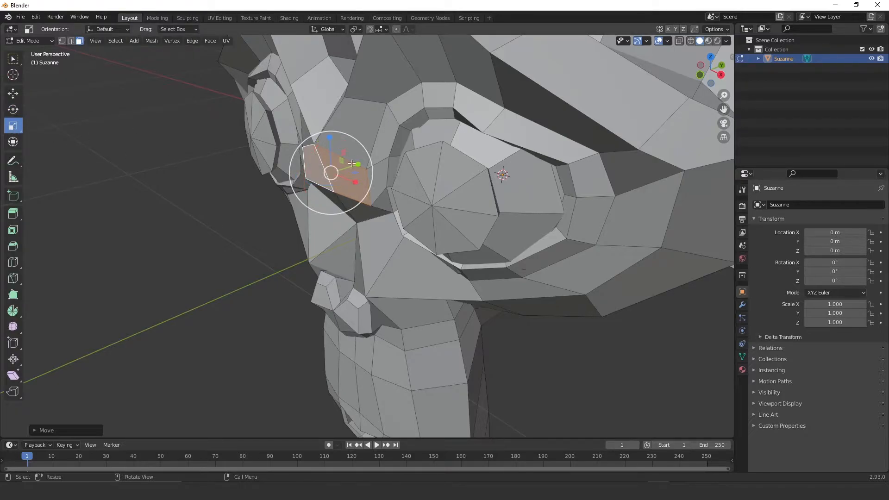
pyautogui.moveTo(341, 169); pyautogui.dragTo(333, 205)
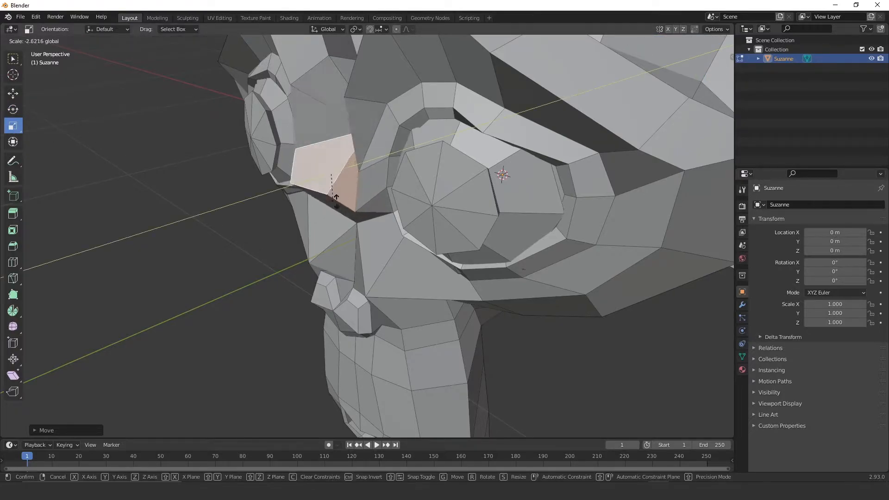
pyautogui.rightClick(332, 205)
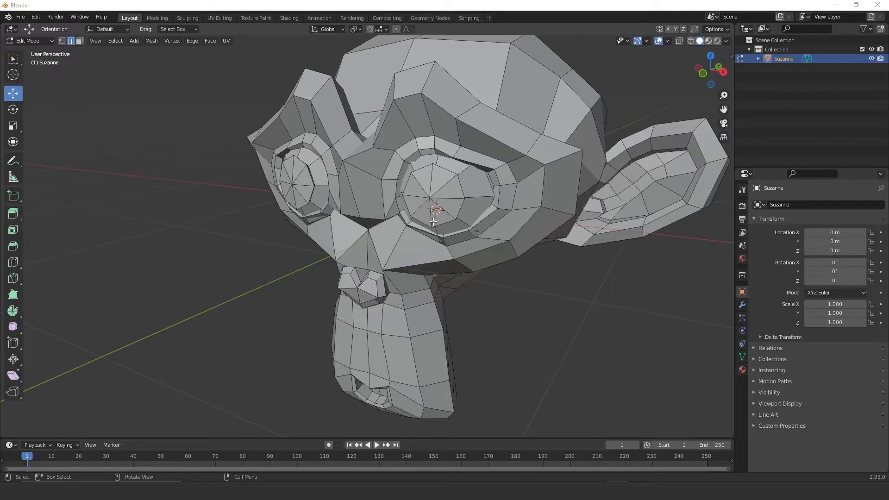
# - Select the entire monkey mesh and show the selection in vertex mode and in face mode
pyautogui.scroll(-1, 432, 222)
pyautogui.moveTo(424, 94); pyautogui.dragTo(408, 124, button='middle')
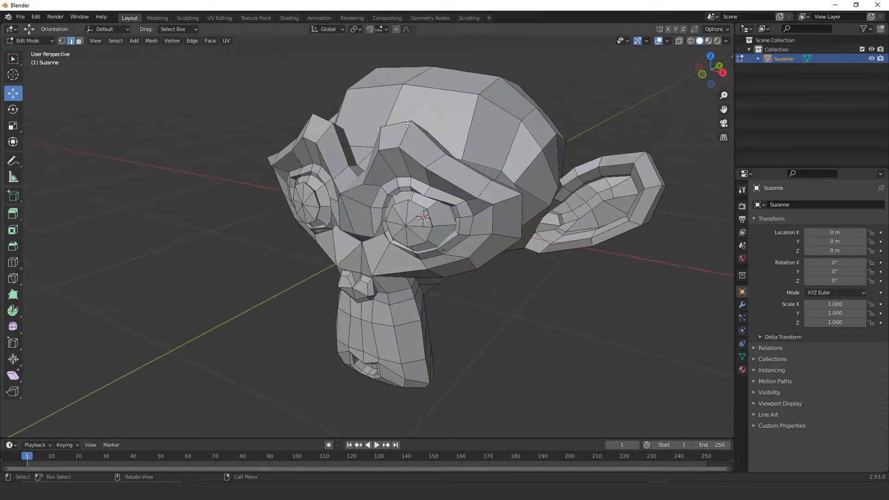
pyautogui.press('a')
pyautogui.moveTo(512, 199); pyautogui.dragTo(493, 197, button='middle')
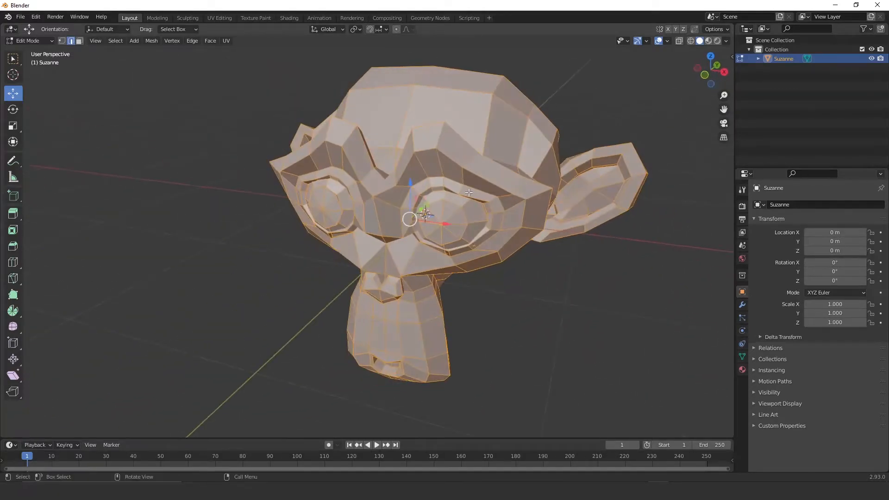
pyautogui.click(62, 41)
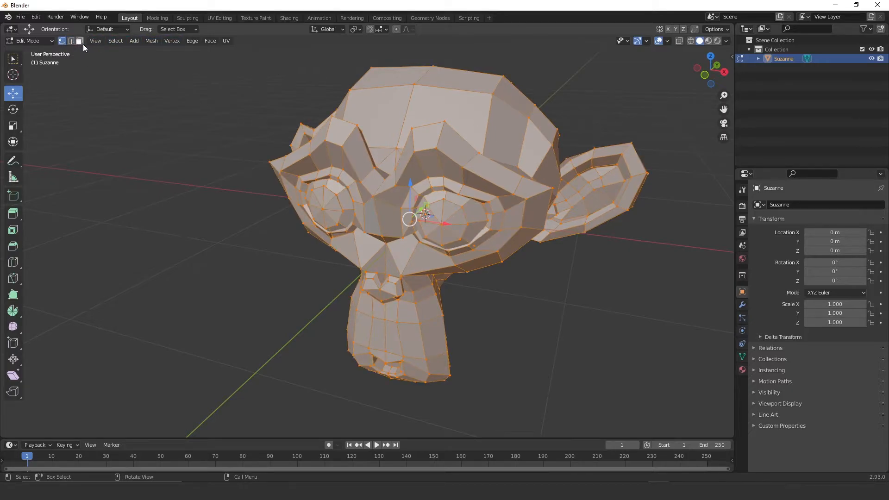
pyautogui.click(82, 42)
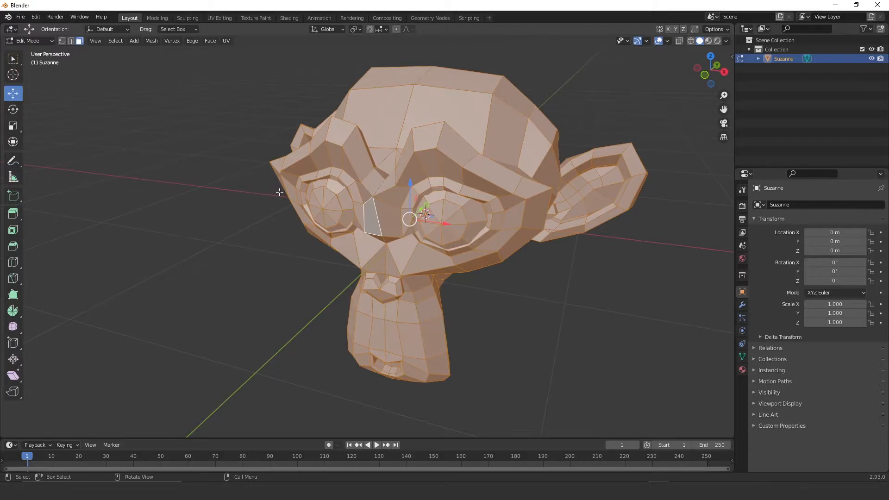
# - Deselect the whole mesh and select the two large adjacent forehead faces together
pyautogui.press('alt')
pyautogui.hotkey('alt', 'a')
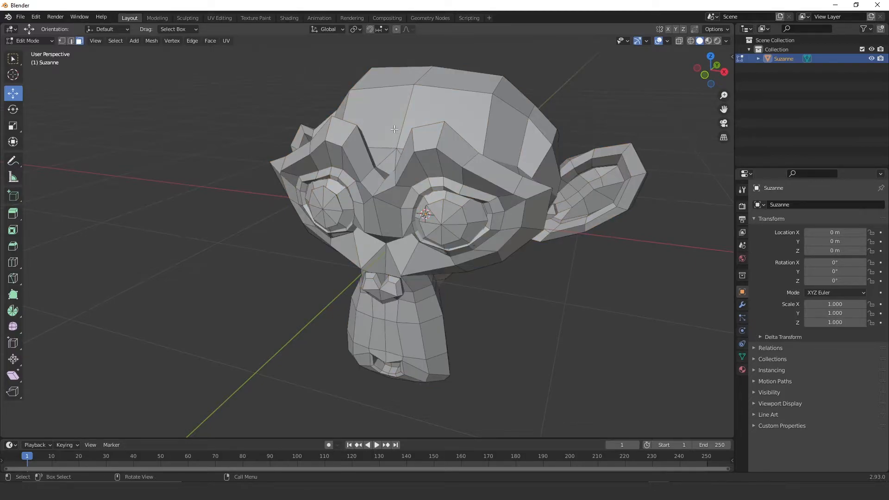
pyautogui.click(379, 101)
pyautogui.press('shift')
pyautogui.keyDown('shift'); pyautogui.click(442, 115); pyautogui.keyUp('shift')
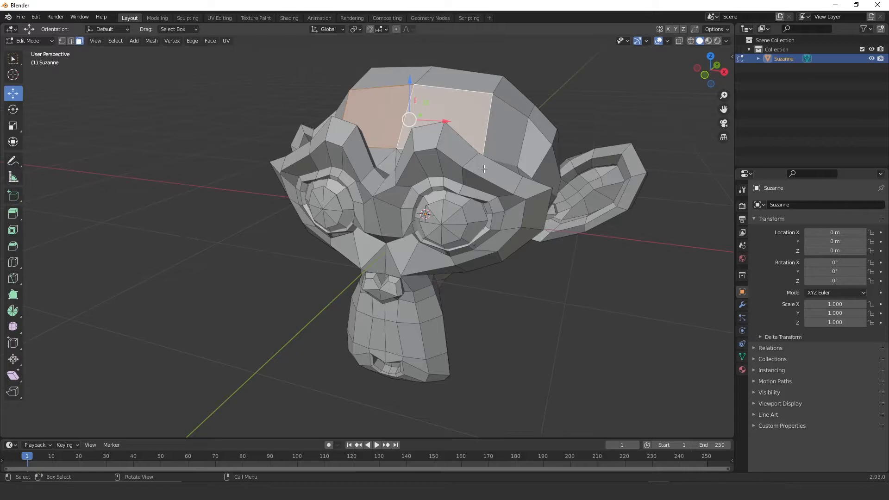
# - Invert the forehead face selection and invert it once more to return to the two faces
pyautogui.hotkey('ctrl', 'i')
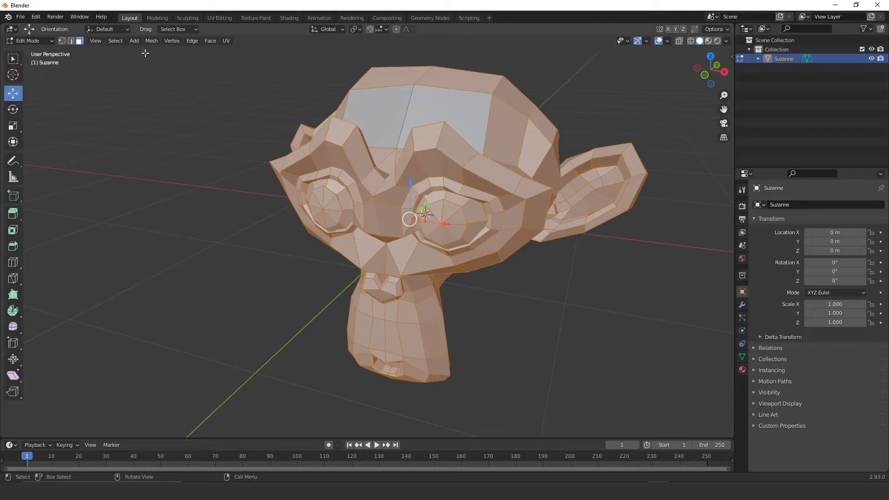
pyautogui.click(116, 40)
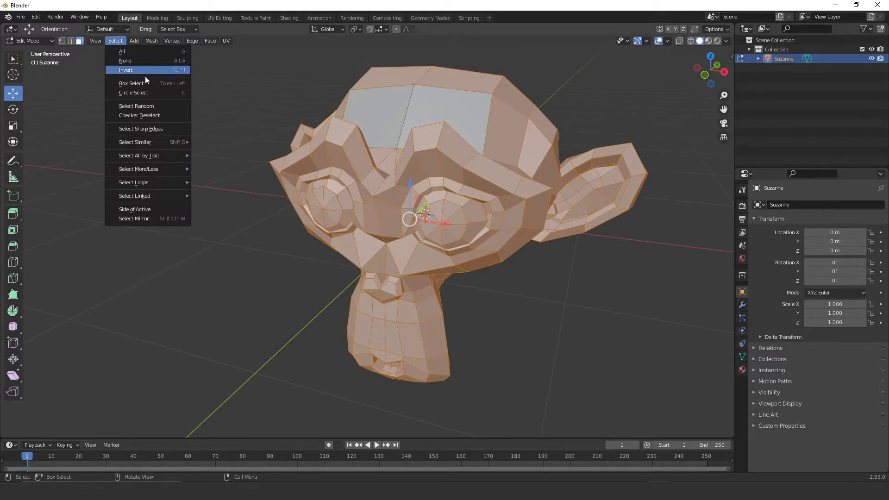
pyautogui.click(119, 71)
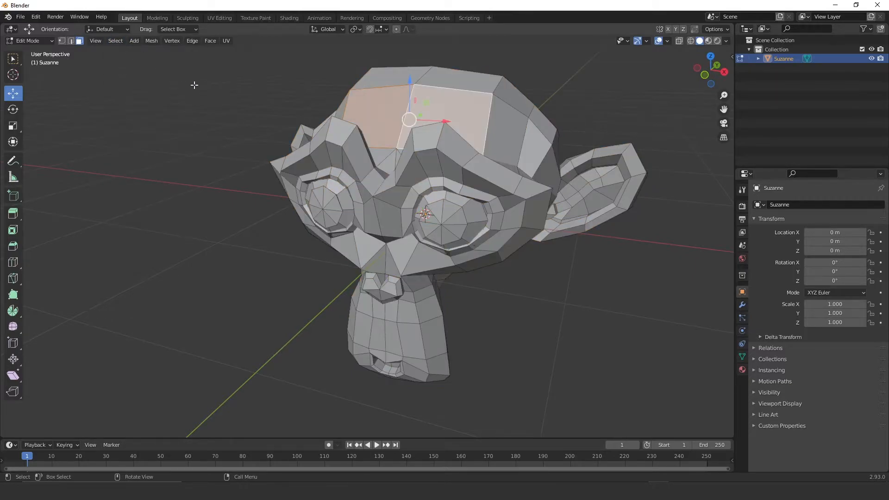
# - Select all faces of the mesh and clear the selection again
pyautogui.click(117, 43)
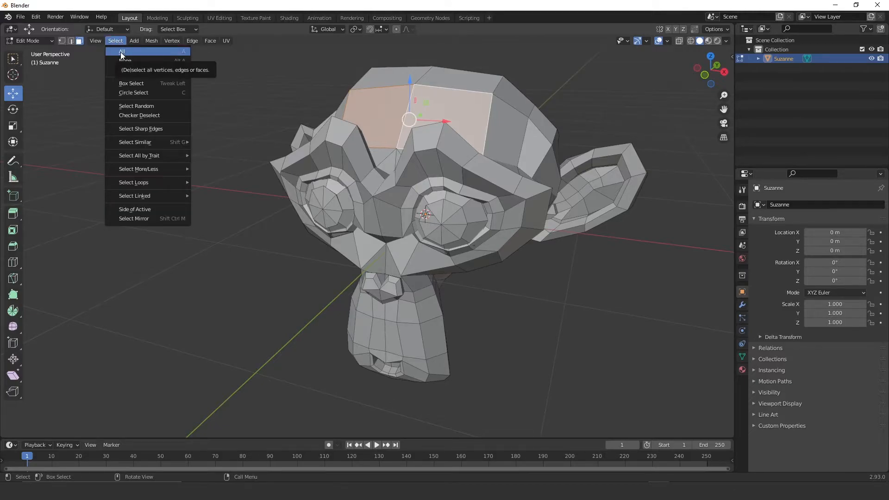
pyautogui.click(124, 51)
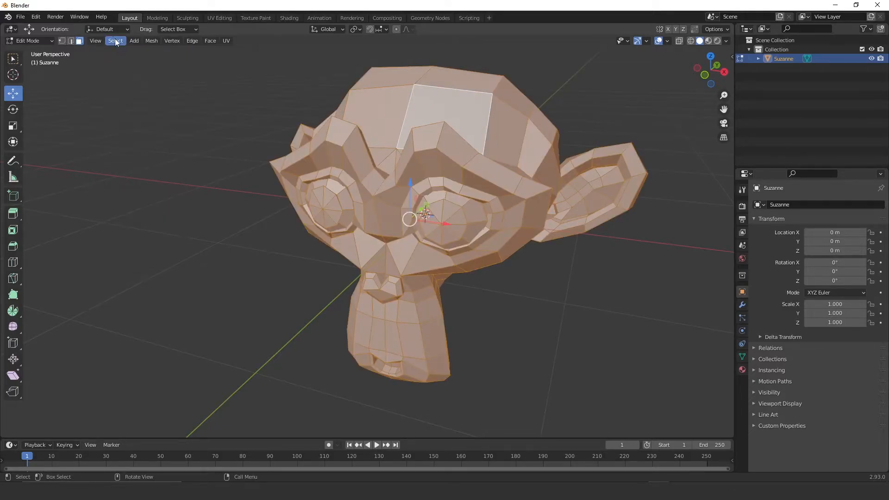
pyautogui.click(115, 41)
pyautogui.click(135, 60)
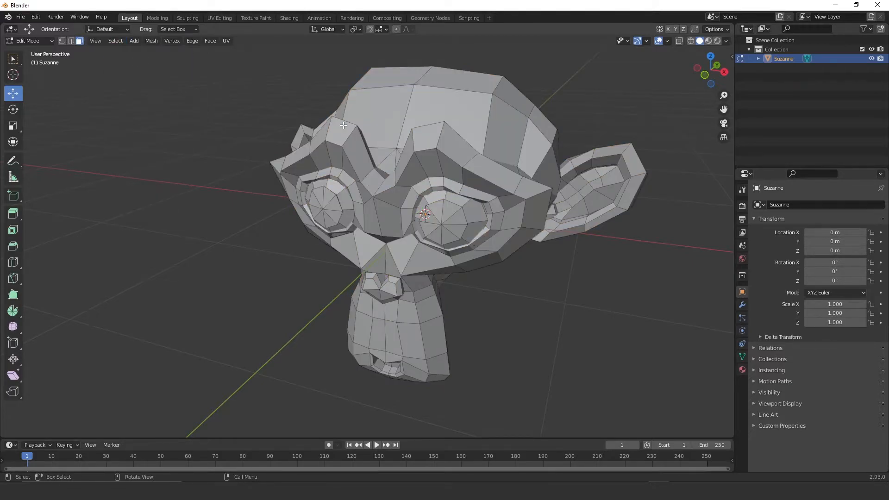
# - Delete the single face on the upper muzzle just below the nose, on the positive X side, using the Faces option
pyautogui.click(560, 169)
pyautogui.moveTo(560, 169); pyautogui.dragTo(504, 170, button='middle')
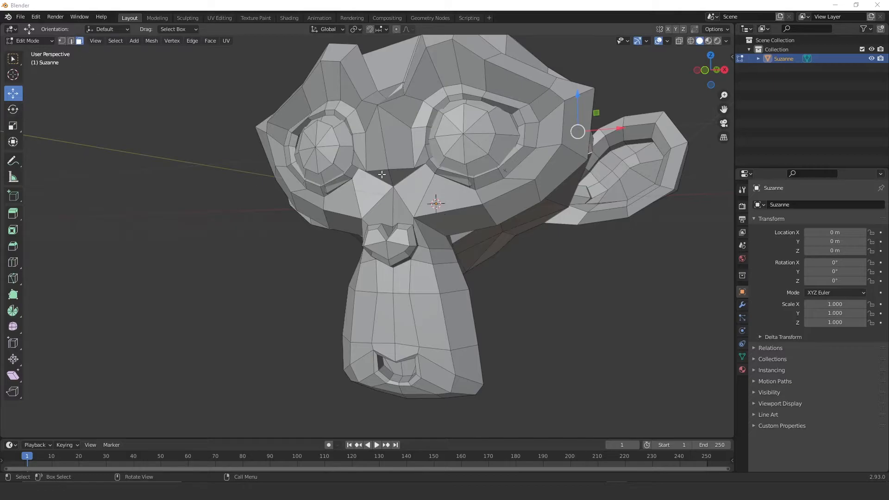
pyautogui.scroll(2, 423, 310)
pyautogui.moveTo(423, 311); pyautogui.dragTo(403, 271, button='middle')
pyautogui.scroll(2, 399, 279)
pyautogui.click(404, 265)
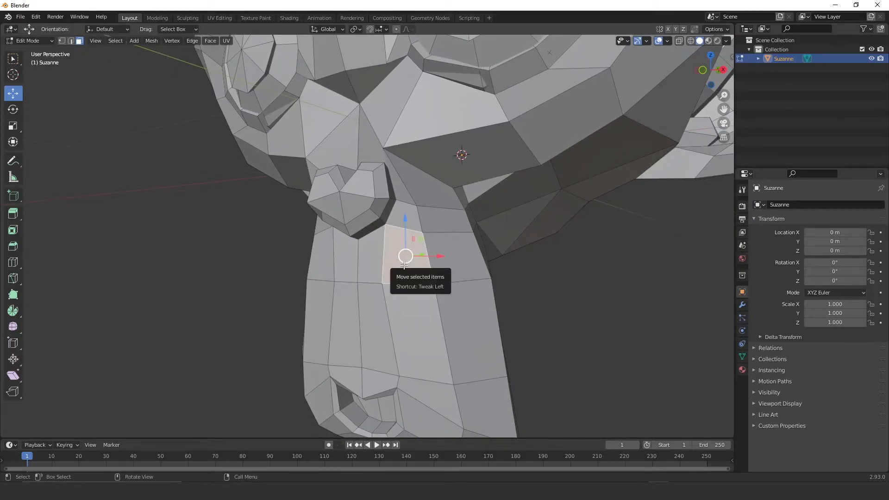
pyautogui.press('x')
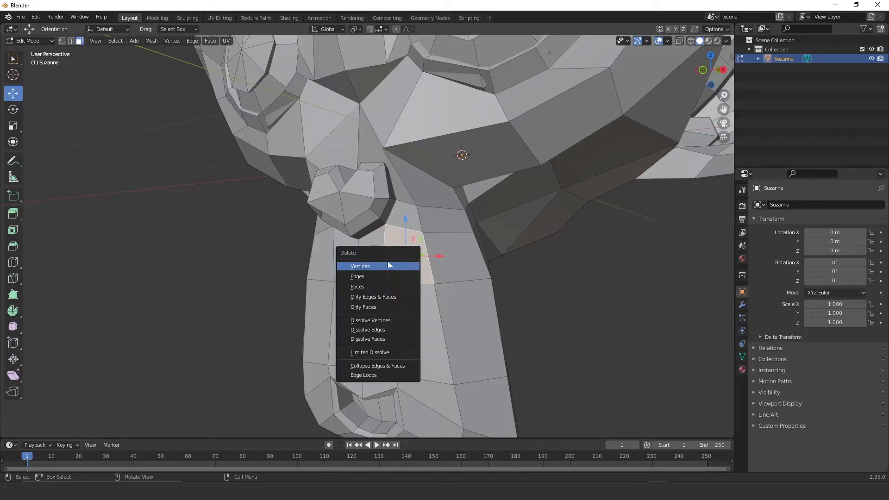
pyautogui.click(359, 288)
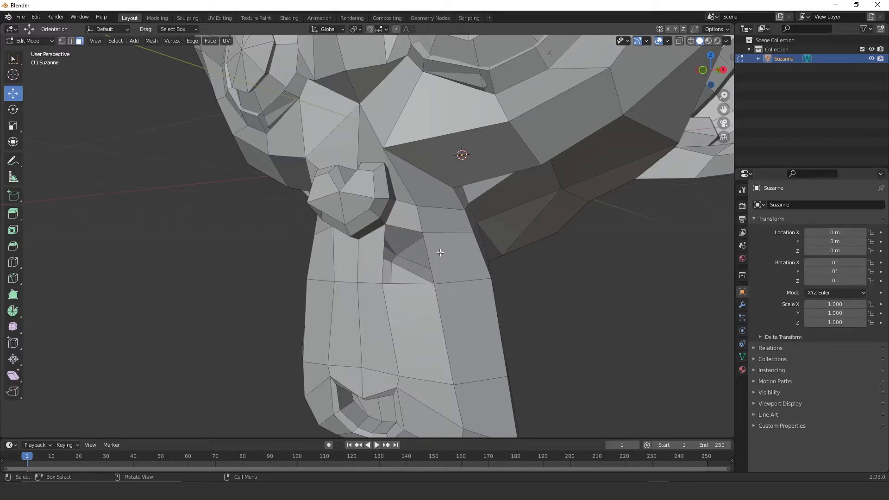
# - In edge selection mode, delete the vertical edge mid-muzzle on the negative X side using the Edges option
pyautogui.scroll(2, 390, 264)
pyautogui.moveTo(426, 257)
pyautogui.mouseDown(button='middle')
pyautogui.moveTo(422, 232)
pyautogui.moveTo(424, 242)
pyautogui.mouseUp(button='middle')
pyautogui.scroll(2, 415, 172)
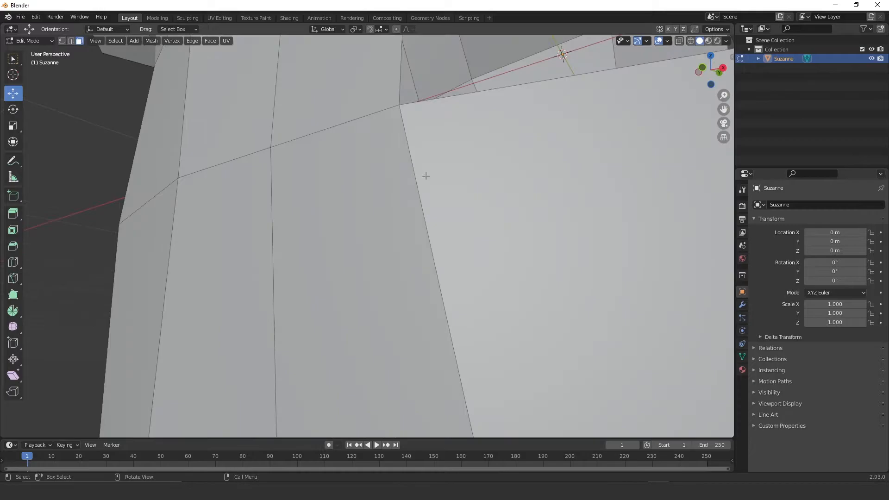
pyautogui.scroll(-1, 461, 149)
pyautogui.keyDown('shift'); pyautogui.moveTo(462, 149); pyautogui.dragTo(419, 218, button='middle'); pyautogui.keyUp('shift')
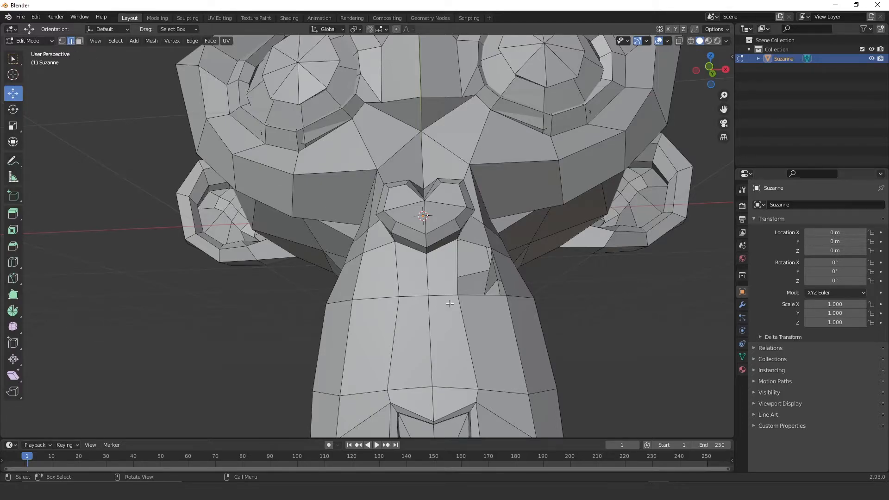
pyautogui.click(395, 330)
pyautogui.press('x')
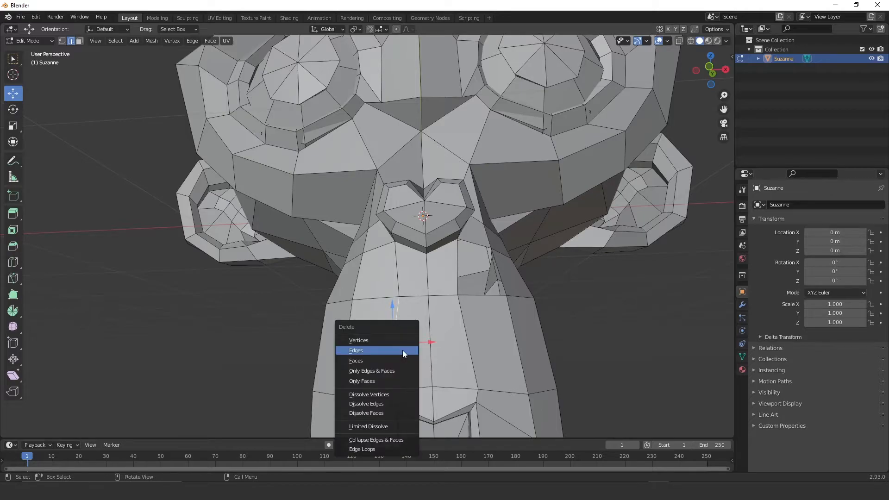
pyautogui.click(401, 350)
pyautogui.moveTo(402, 328); pyautogui.dragTo(390, 321, button='middle')
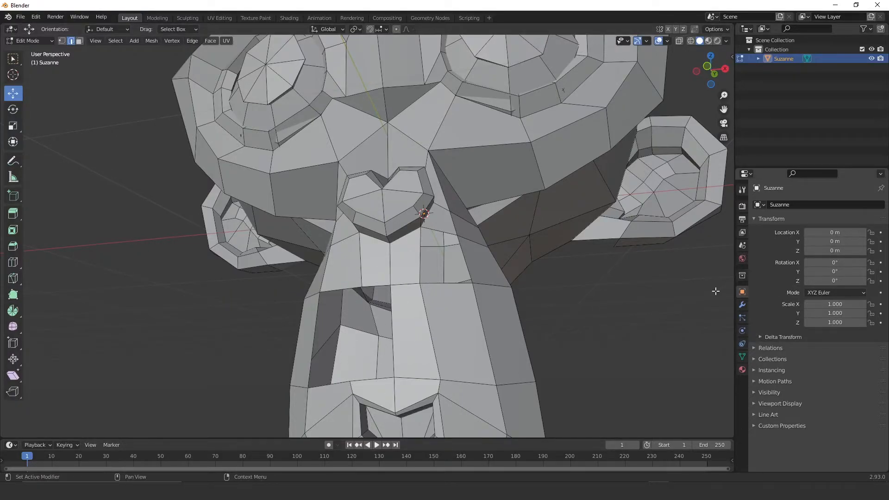
# - In vertex selection mode, delete the vertex on the positive X side of the lower head using the Vertices option
pyautogui.click(62, 41)
pyautogui.moveTo(141, 129); pyautogui.dragTo(434, 205, button='middle')
pyautogui.scroll(2, 435, 205)
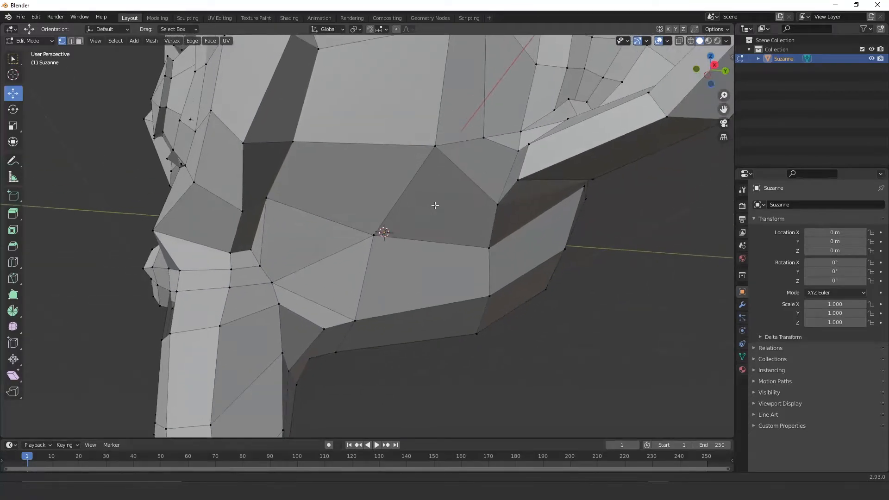
pyautogui.click(374, 234)
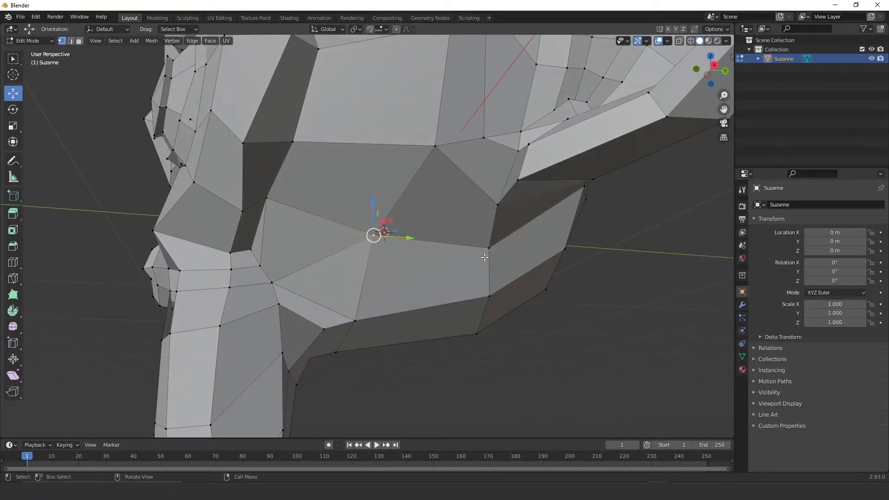
pyautogui.press('x')
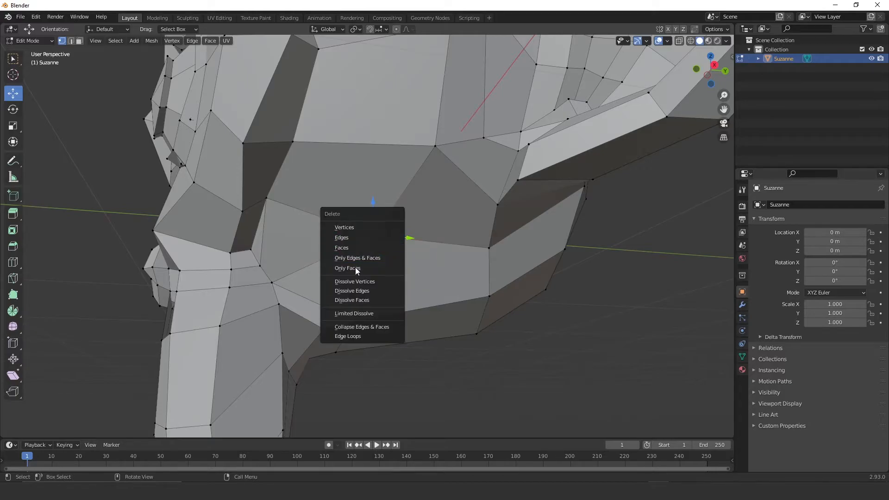
pyautogui.click(356, 227)
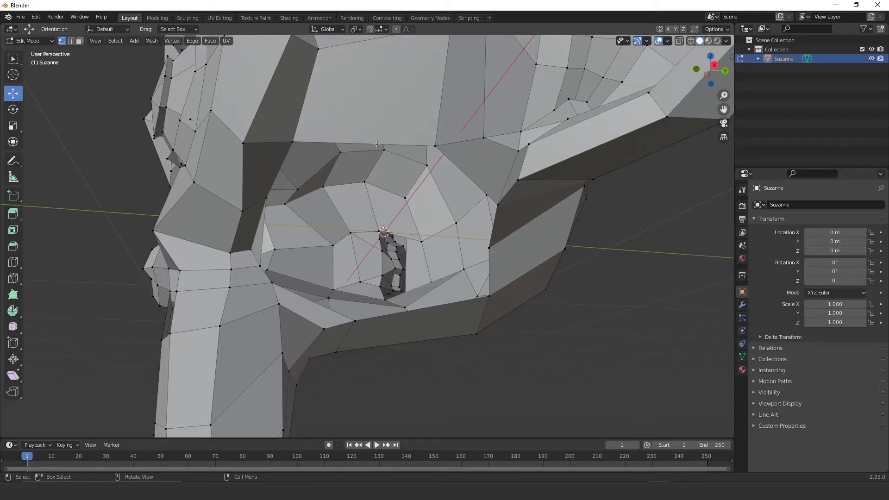
# - Undo the vertex deletion on the lower head and delete the same vertex again using the Vertices option
pyautogui.hotkey('ctrl', 'z')
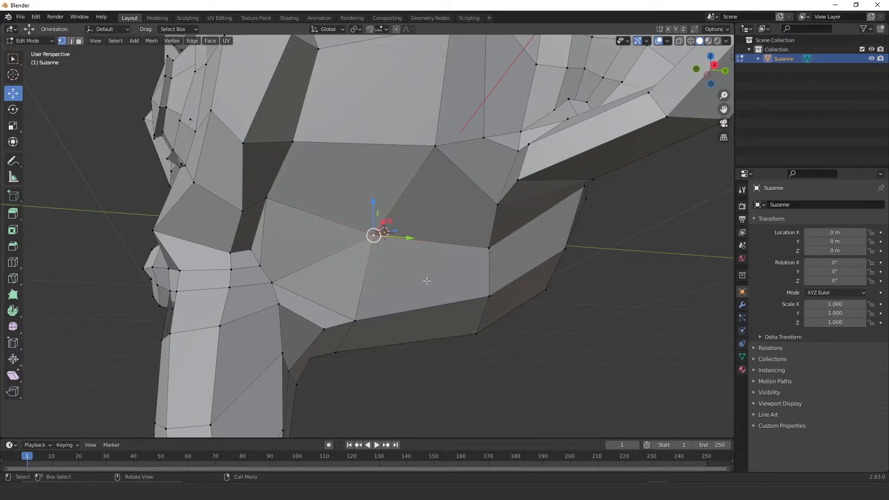
pyautogui.press('x')
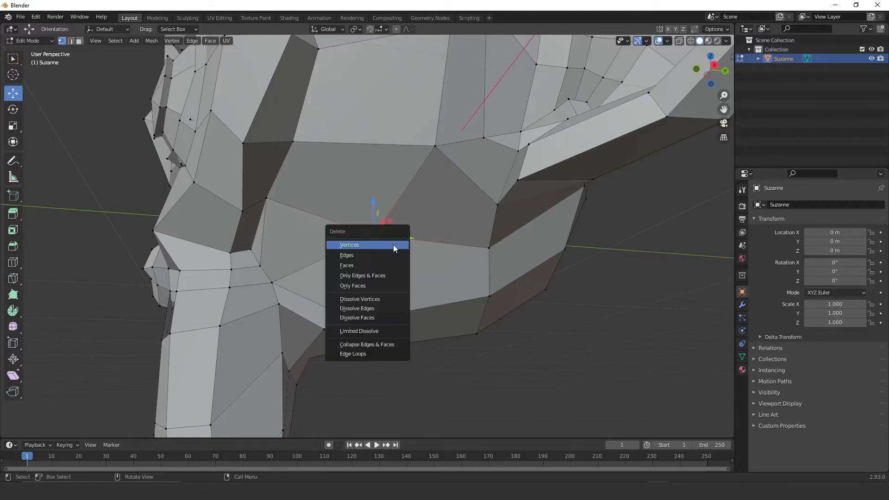
pyautogui.click(384, 240)
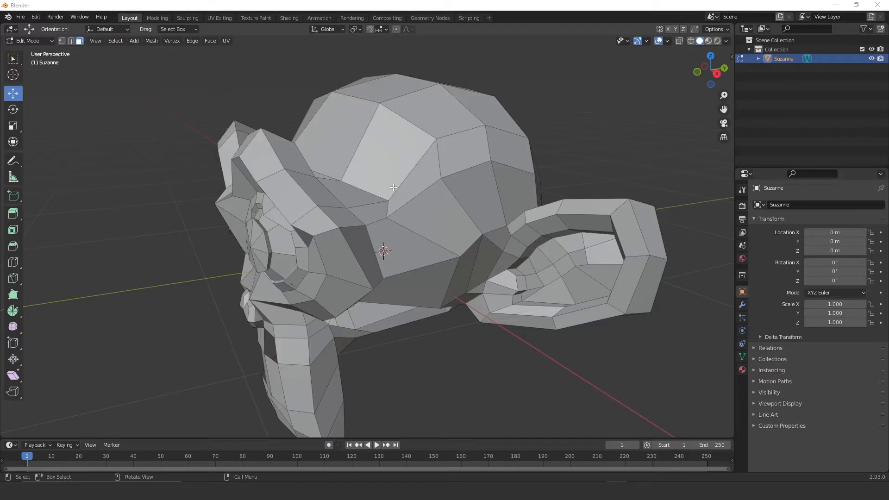
# - In edge selection mode, dissolve the single slanted edge on the positive X side of the upper forehead using Dissolve Edges
pyautogui.moveTo(313, 182); pyautogui.dragTo(365, 216, button='middle')
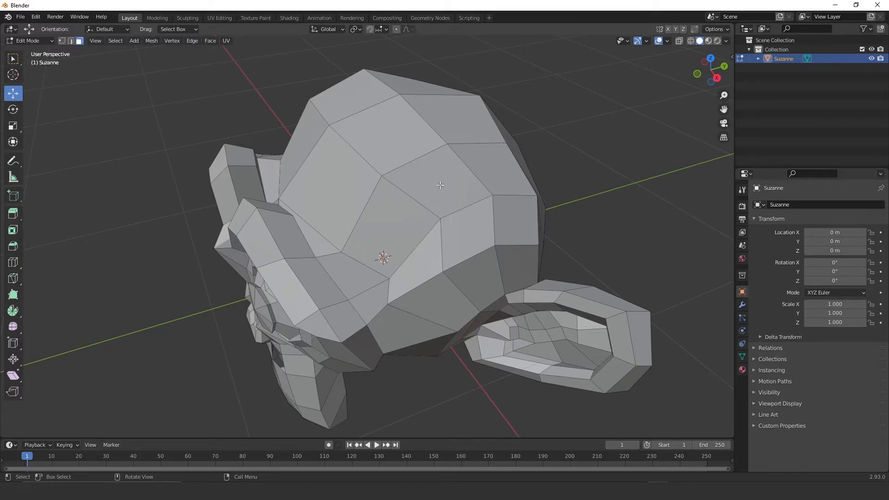
pyautogui.moveTo(442, 192); pyautogui.dragTo(400, 183, button='middle')
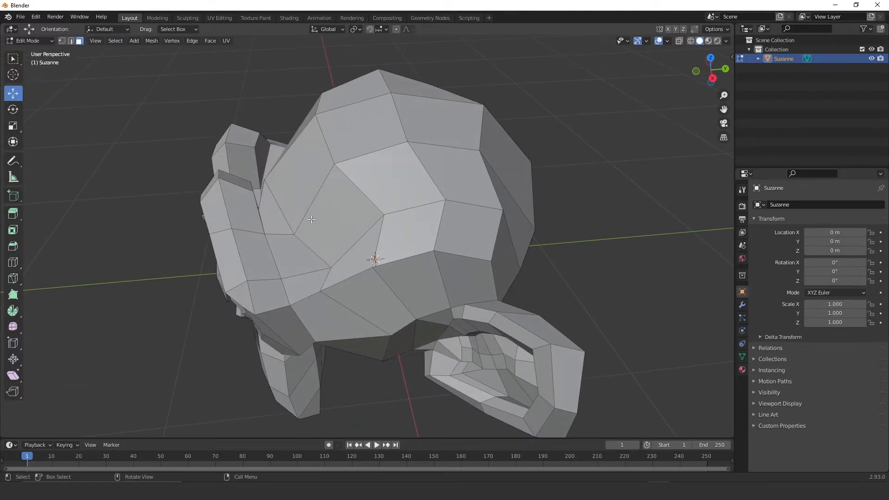
pyautogui.click(73, 41)
pyautogui.click(363, 193)
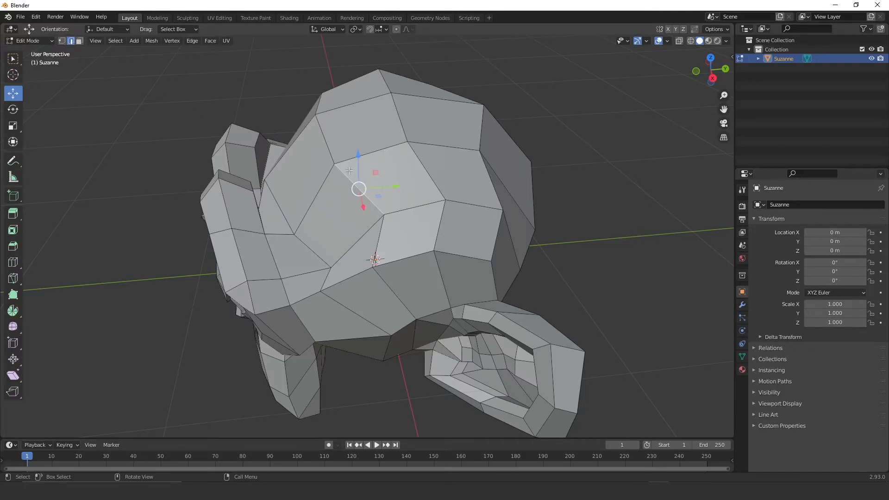
pyautogui.press('x')
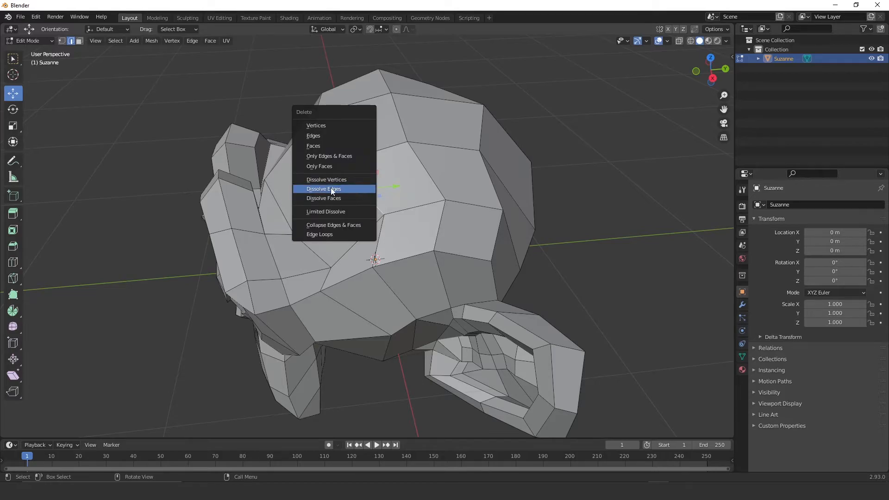
pyautogui.click(333, 190)
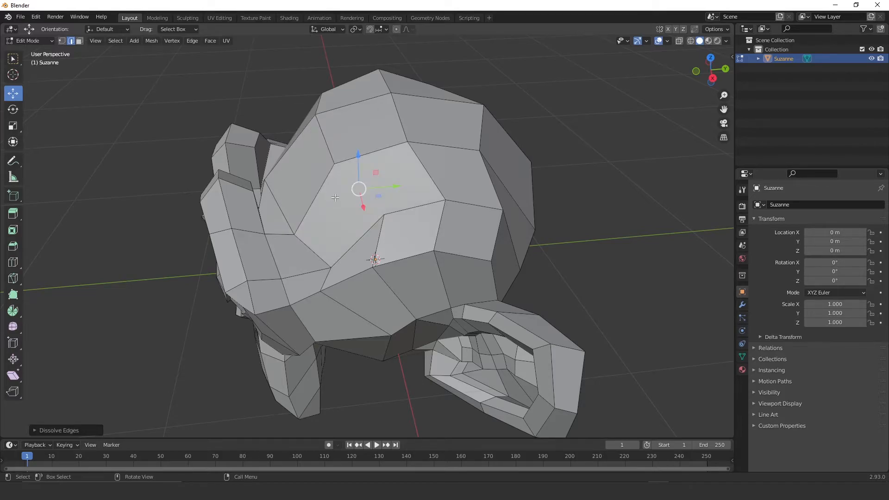
# - In vertex selection mode, dissolve the vertex on the positive X side of the upper forehead using Dissolve Vertices
pyautogui.moveTo(344, 230); pyautogui.dragTo(408, 134, button='middle')
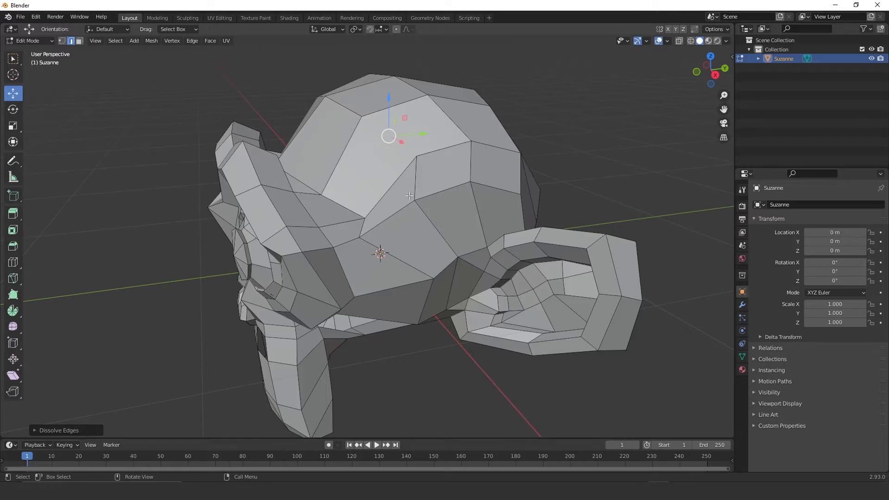
pyautogui.click(62, 39)
pyautogui.moveTo(345, 140); pyautogui.dragTo(424, 134, button='middle')
pyautogui.click(426, 149)
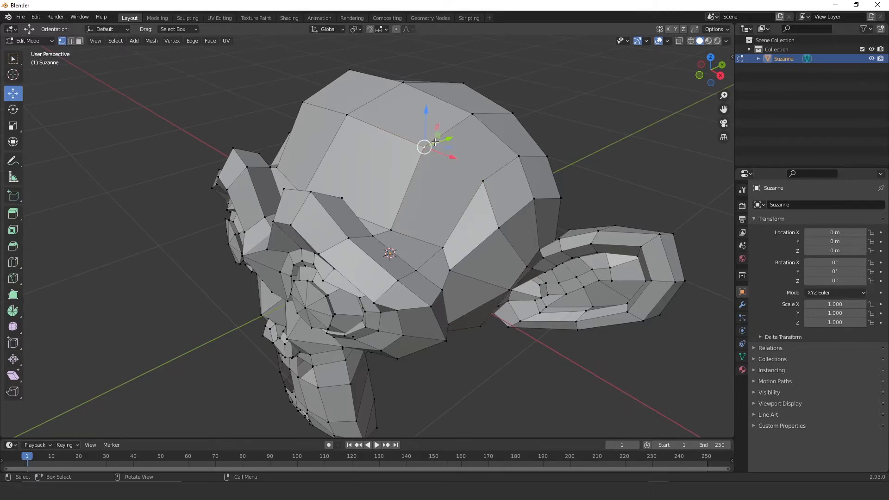
pyautogui.press('x')
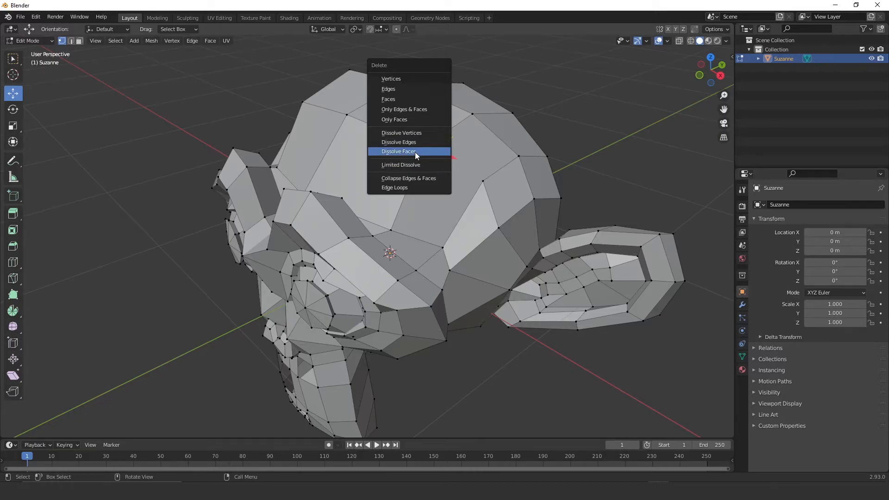
pyautogui.click(420, 133)
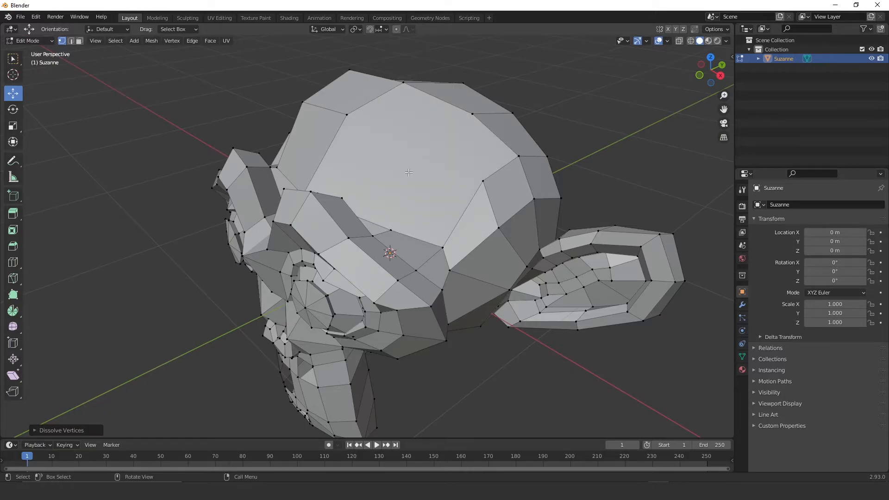
# - Undo the vertex dissolve and repeat it on the same forehead vertex with Dissolve Vertices
pyautogui.hotkey('ctrl', 'z')
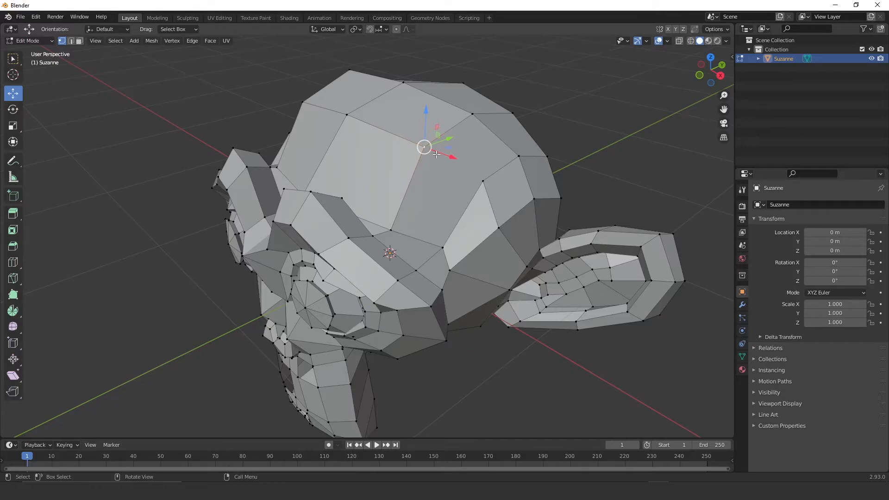
pyautogui.press('x')
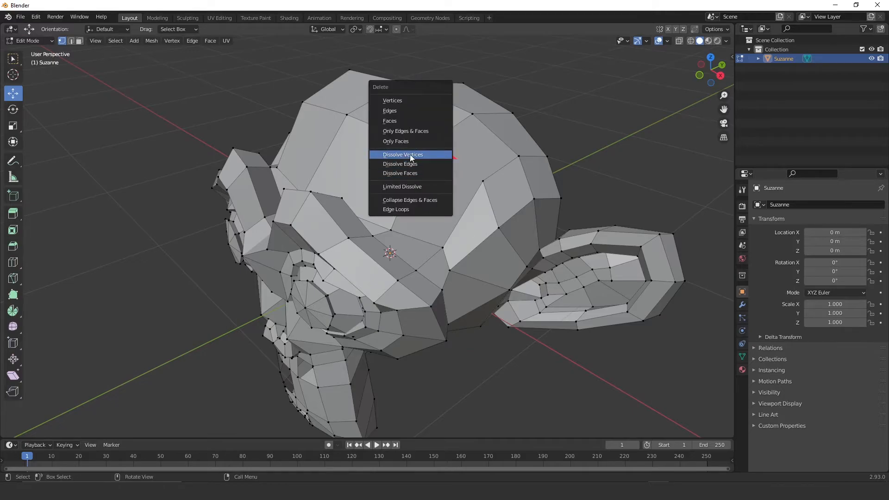
pyautogui.click(410, 155)
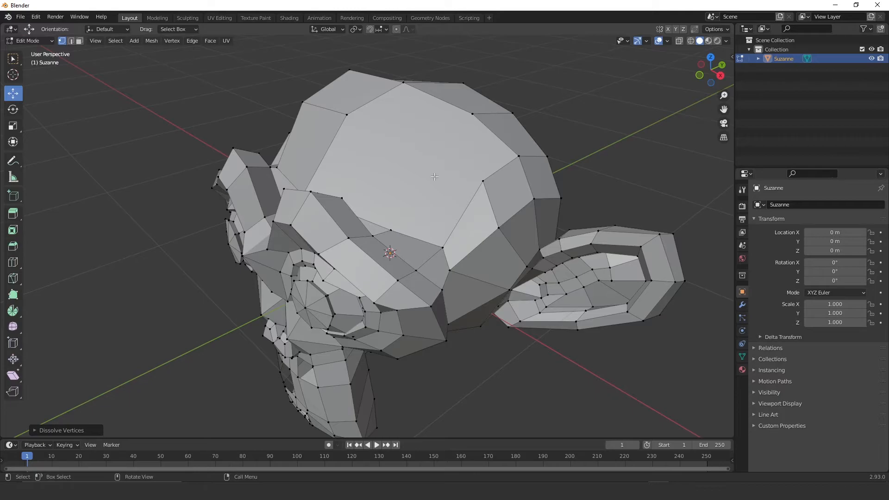
# - In face selection mode, merge two vertically adjacent faces on the back of the head, on the negative X side, using Dissolve Faces
pyautogui.moveTo(431, 187); pyautogui.dragTo(369, 258, button='middle')
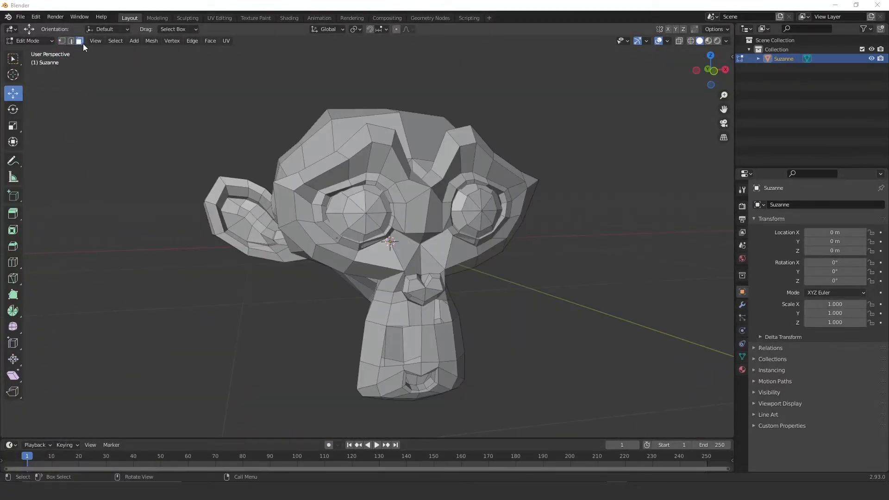
pyautogui.moveTo(309, 206); pyautogui.dragTo(444, 212, button='middle')
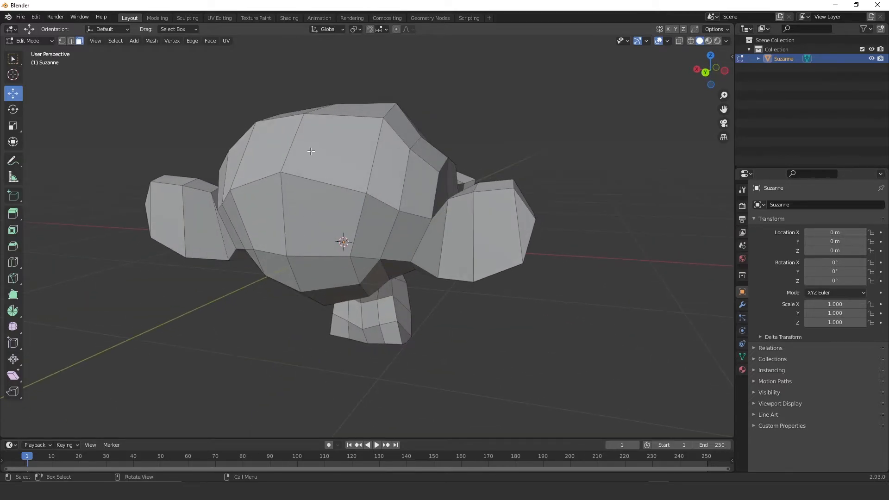
pyautogui.click(330, 151)
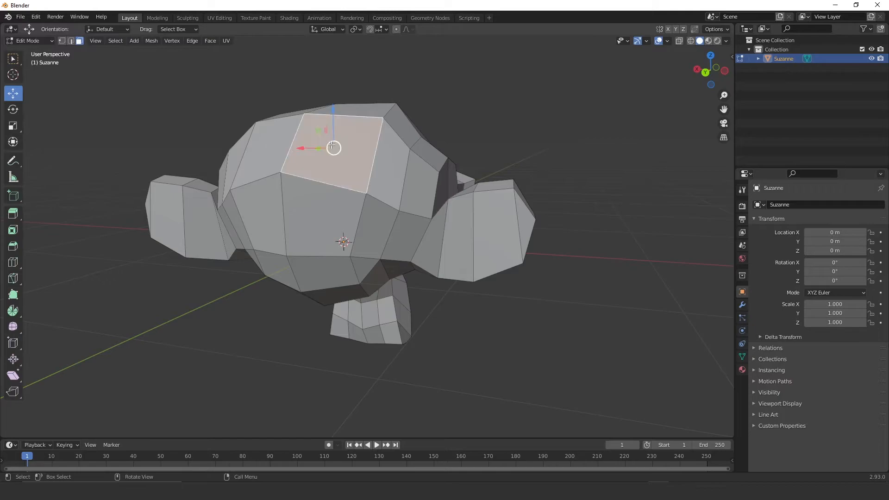
pyautogui.keyDown('ctrl'); pyautogui.click(326, 215); pyautogui.keyUp('ctrl')
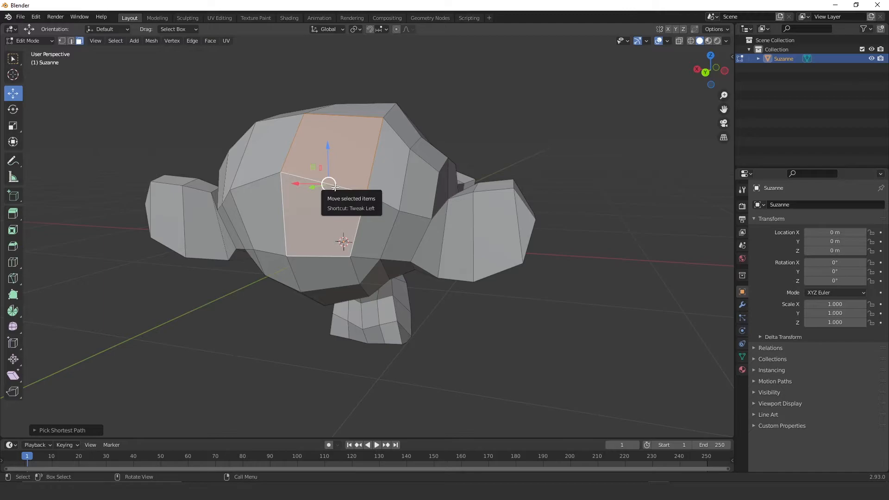
pyautogui.press('x')
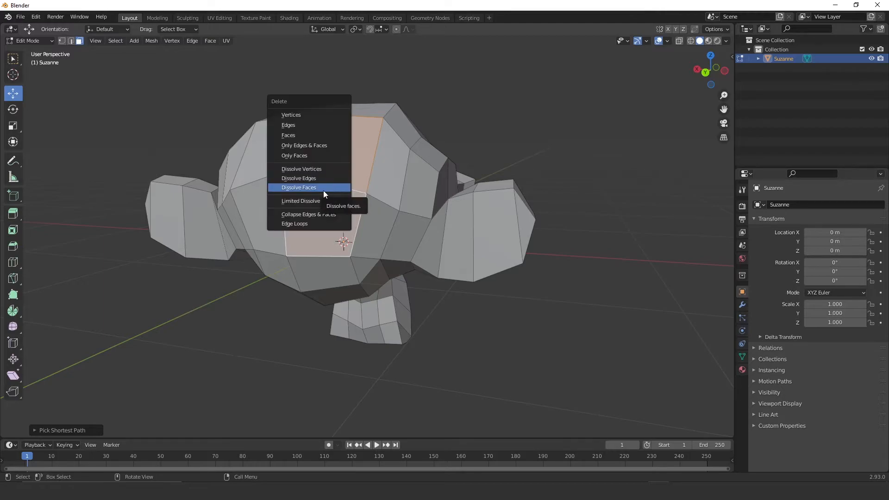
pyautogui.click(334, 186)
# - In vertex selection mode with nothing selected, add a chain of three connected vertices in the empty space on the head's positive X side
pyautogui.moveTo(373, 186); pyautogui.dragTo(509, 209, button='middle')
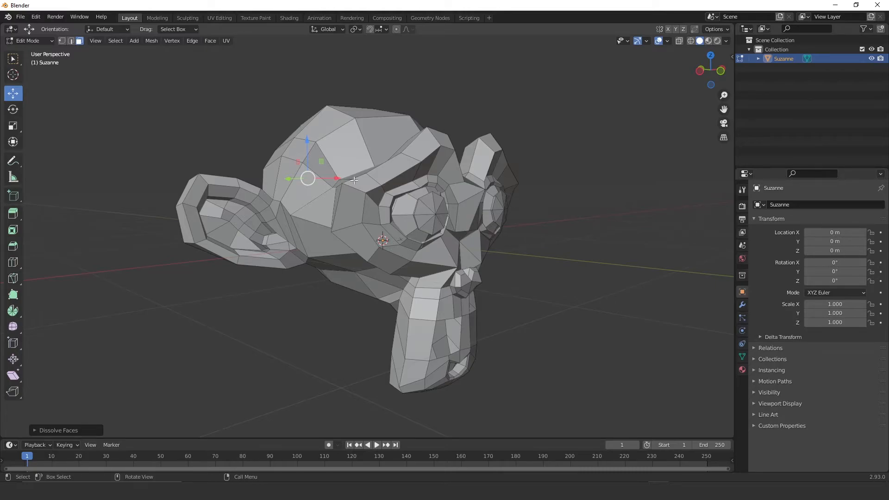
pyautogui.moveTo(464, 338); pyautogui.dragTo(433, 283, button='middle')
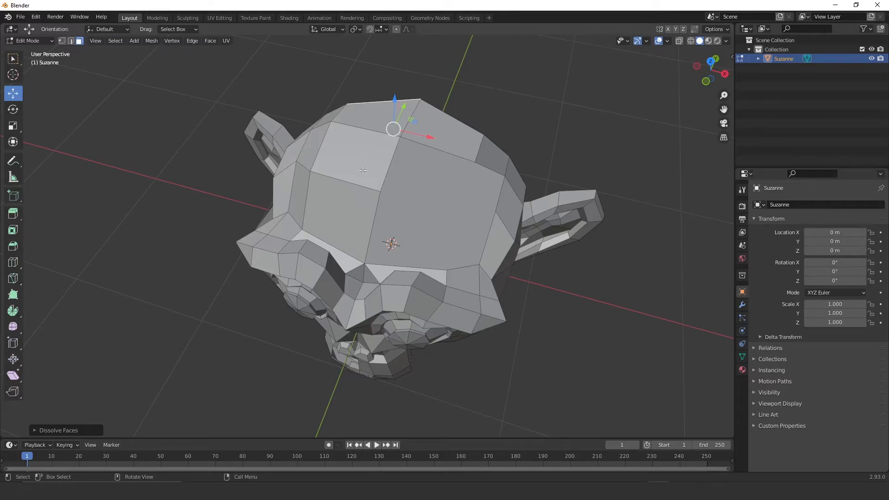
pyautogui.moveTo(388, 212); pyautogui.dragTo(341, 235, button='middle')
pyautogui.hotkey('ctrl', 'z')
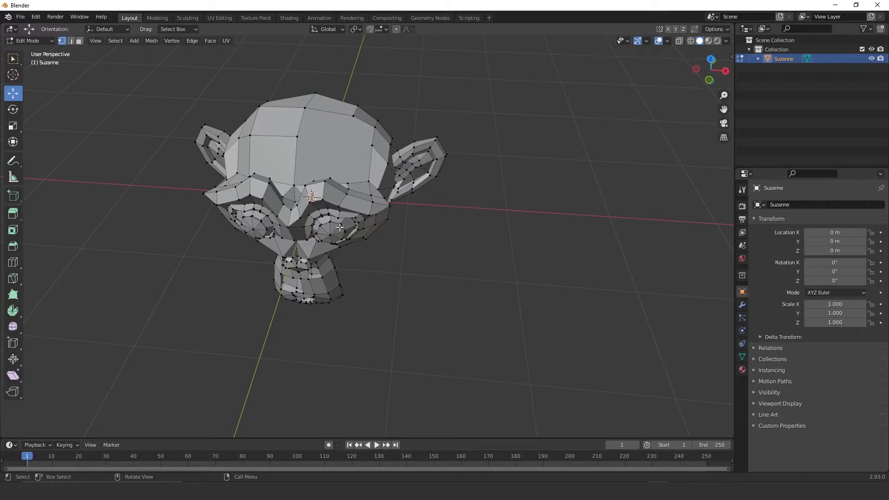
pyautogui.keyDown('shift'); pyautogui.moveTo(438, 290); pyautogui.dragTo(399, 275, button='middle'); pyautogui.keyUp('shift')
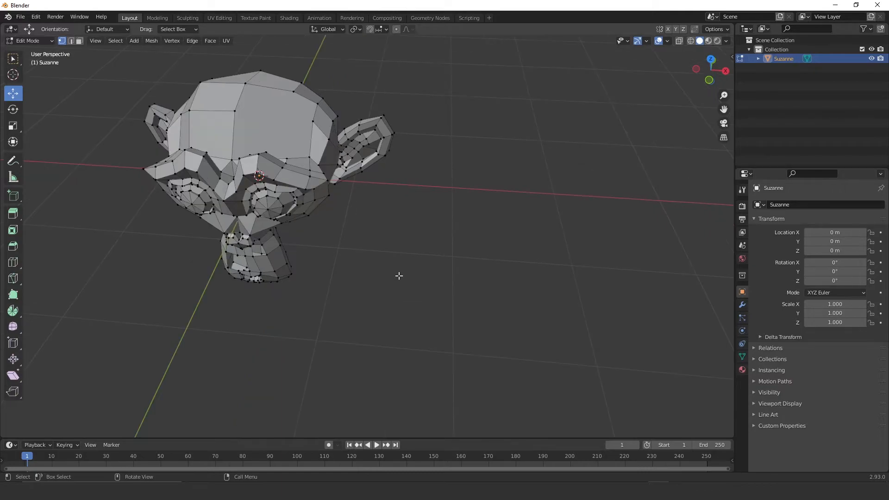
pyautogui.press('ctrl')
pyautogui.keyDown('ctrl'); pyautogui.rightClick(396, 272); pyautogui.keyUp('ctrl')
pyautogui.scroll(2, 409, 284)
pyautogui.scroll(-2, 450, 307)
pyautogui.keyDown('ctrl'); pyautogui.rightClick(462, 291); pyautogui.keyUp('ctrl')
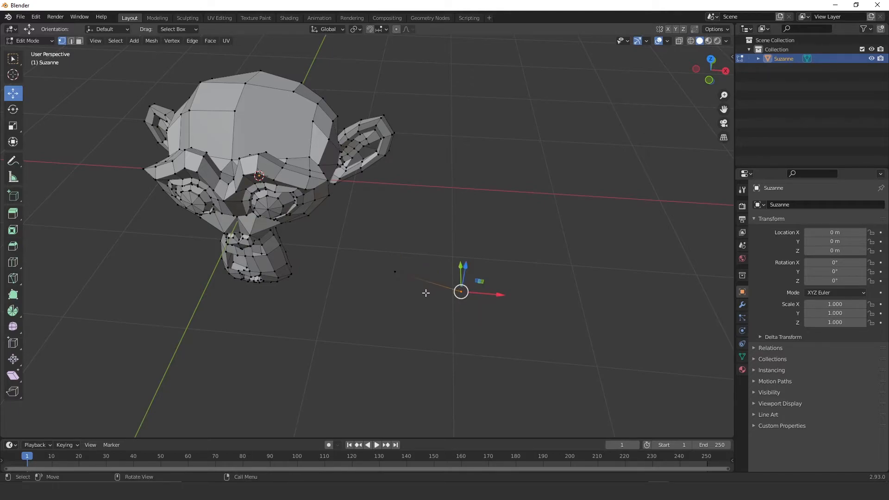
pyautogui.keyDown('ctrl'); pyautogui.rightClick(538, 299); pyautogui.keyUp('ctrl')
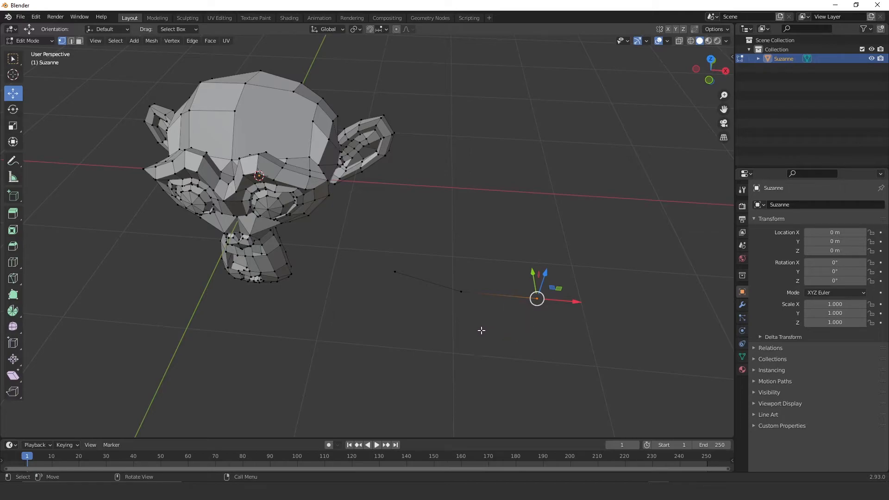
# - Select all three vertices of the chain and extrude them twice to cursor points, forming a strip of four faces
pyautogui.moveTo(375, 240); pyautogui.dragTo(616, 369)
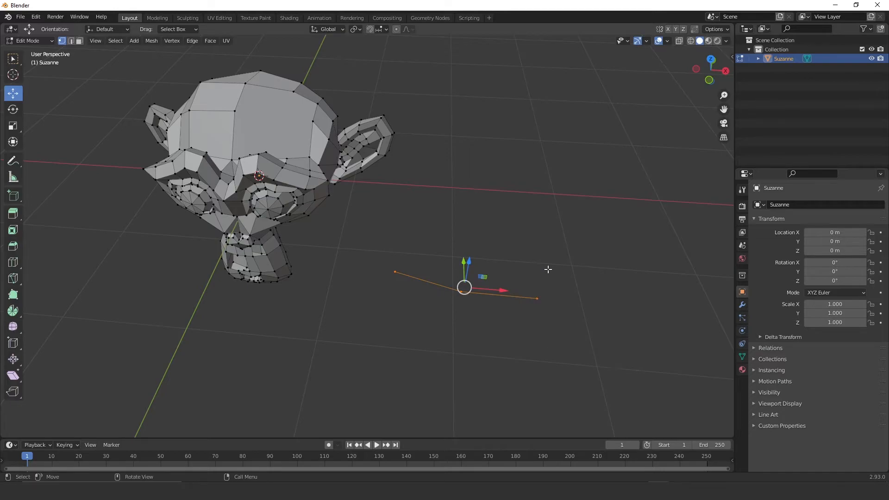
pyautogui.keyDown('ctrl'); pyautogui.rightClick(508, 179); pyautogui.keyUp('ctrl')
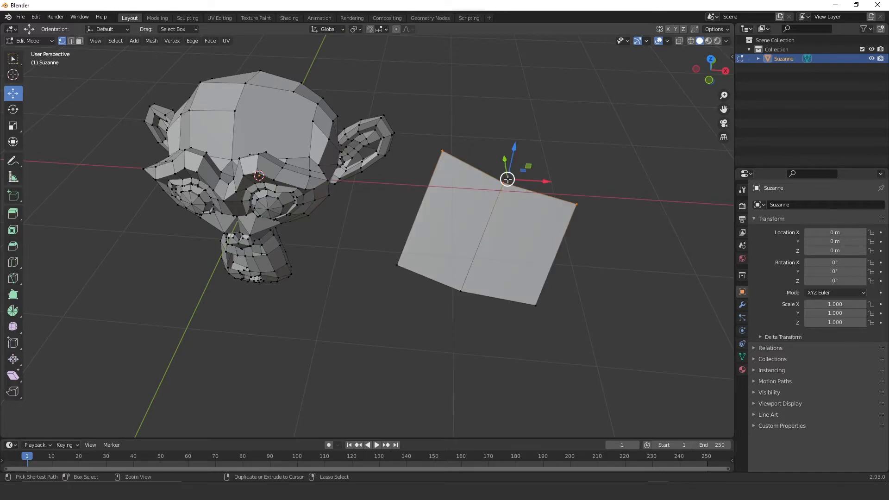
pyautogui.moveTo(581, 278); pyautogui.dragTo(546, 269, button='middle')
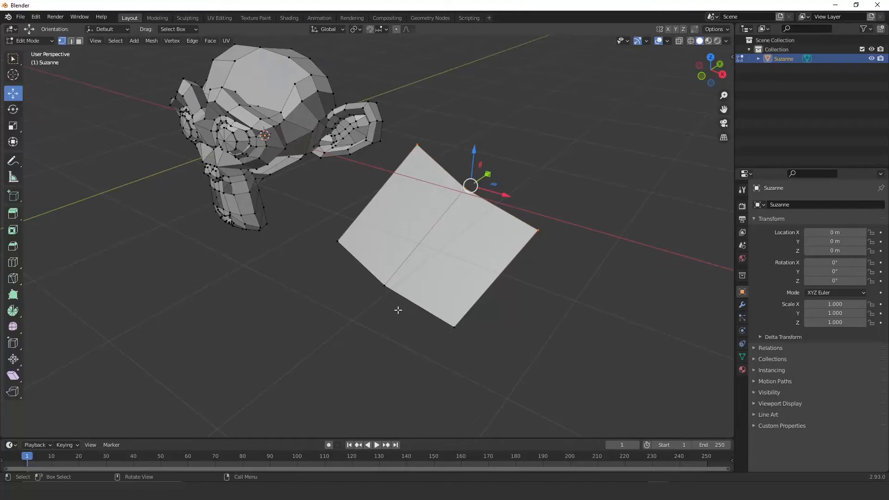
pyautogui.scroll(-3, 558, 167)
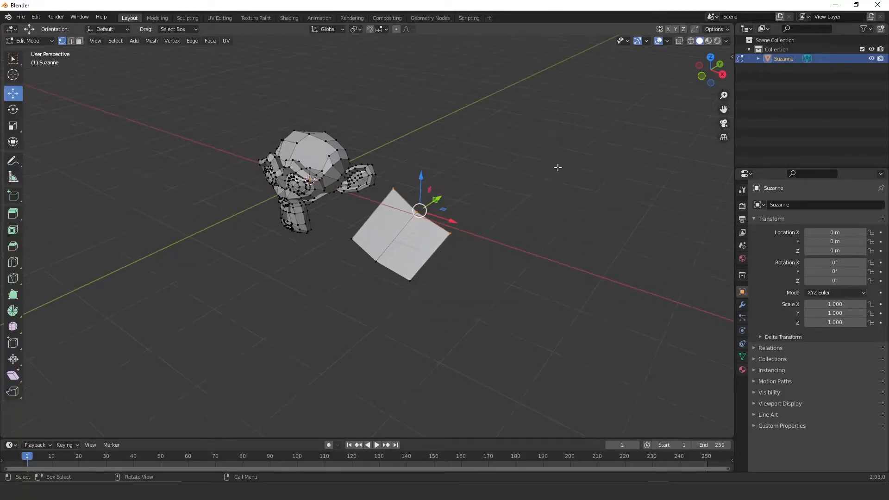
pyautogui.scroll(1, 466, 181)
pyautogui.keyDown('ctrl'); pyautogui.rightClick(541, 161); pyautogui.keyUp('ctrl')
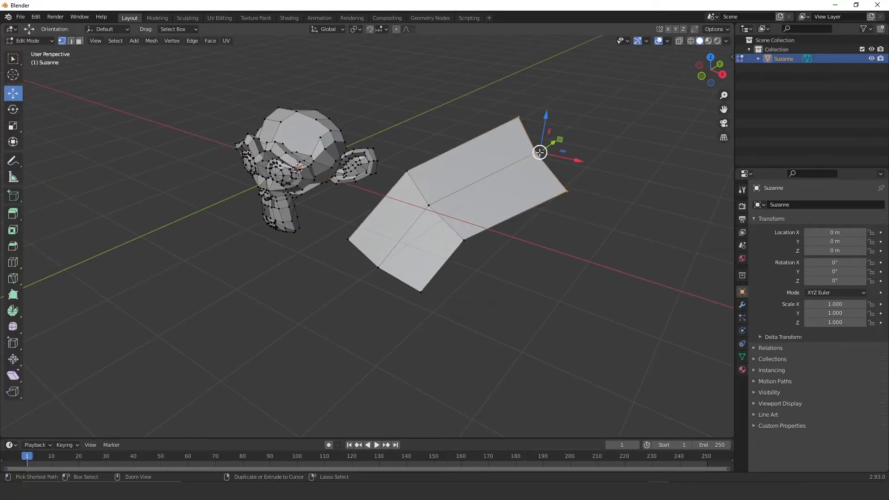
# - Continue the strip from its end with seven more extrusions to cursor points, curving it around to the front of the head
pyautogui.keyDown('ctrl'); pyautogui.rightClick(634, 139); pyautogui.keyUp('ctrl')
pyautogui.keyDown('ctrl'); pyautogui.rightClick(705, 250); pyautogui.keyUp('ctrl')
pyautogui.keyDown('ctrl'); pyautogui.rightClick(670, 346); pyautogui.keyUp('ctrl')
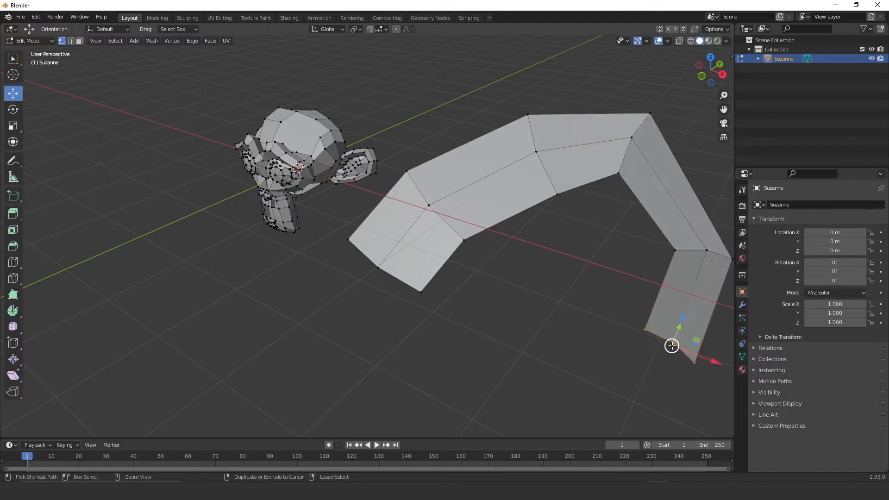
pyautogui.keyDown('ctrl'); pyautogui.rightClick(548, 405); pyautogui.keyUp('ctrl')
pyautogui.keyDown('ctrl'); pyautogui.rightClick(424, 406); pyautogui.keyUp('ctrl')
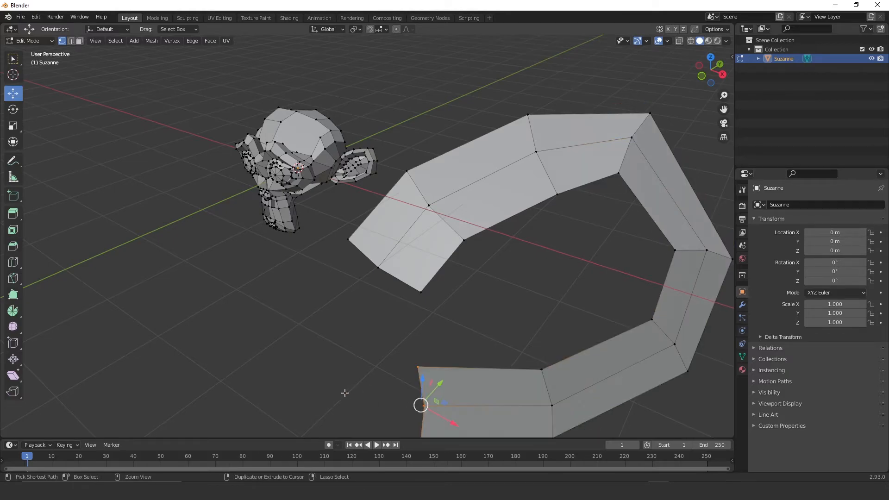
pyautogui.keyDown('ctrl'); pyautogui.rightClick(317, 363); pyautogui.keyUp('ctrl')
pyautogui.keyDown('ctrl'); pyautogui.rightClick(202, 295); pyautogui.keyUp('ctrl')
# - Clear the selection of the vertices at the strip's end
pyautogui.keyDown('ctrl'); pyautogui.hscroll(-5, 601, 320); pyautogui.keyUp('ctrl')
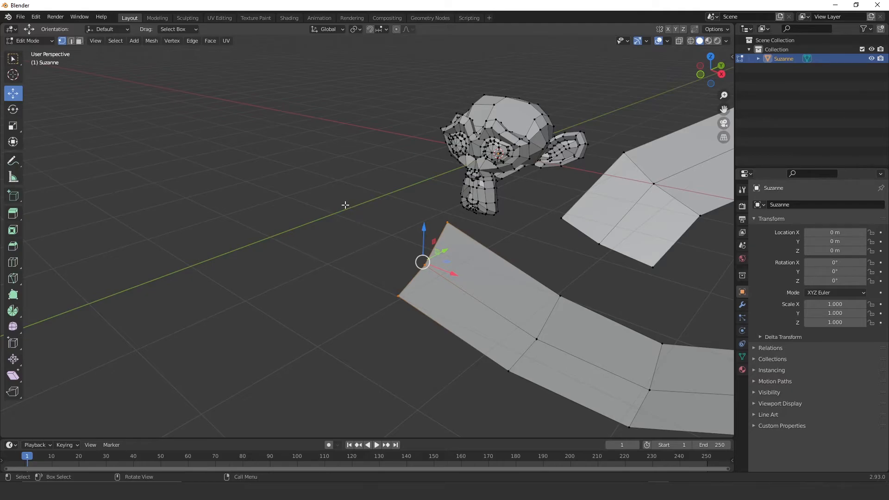
pyautogui.hotkey('alt', 'a')
pyautogui.press('ctrl')
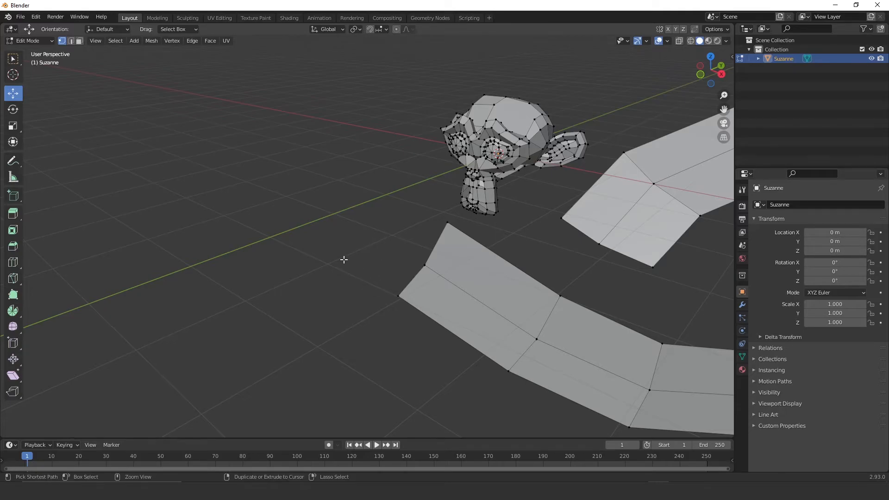
# - Add a new vertex in the empty space in front of the head and extrude it three times to cursor points toward the muzzle
pyautogui.keyDown('ctrl'); pyautogui.rightClick(343, 258); pyautogui.keyUp('ctrl')
pyautogui.scroll(5, 336, 268)
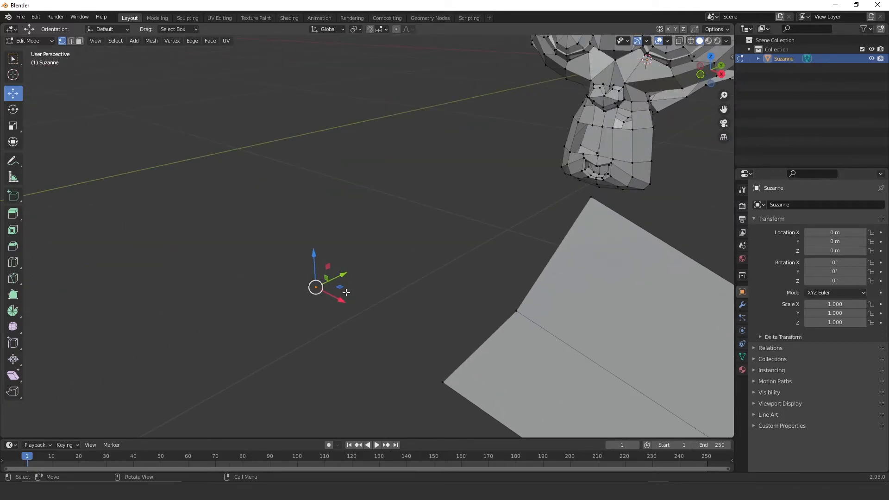
pyautogui.scroll(-2, 328, 289)
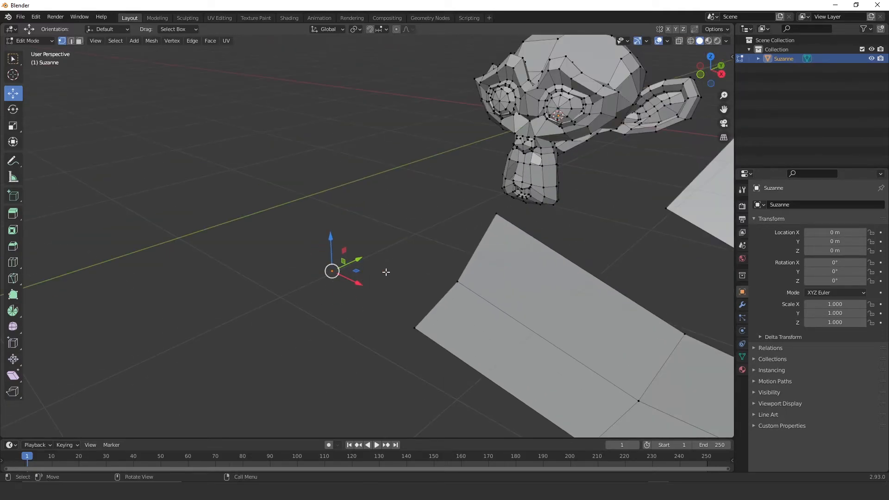
pyautogui.keyDown('ctrl'); pyautogui.rightClick(379, 245); pyautogui.keyUp('ctrl')
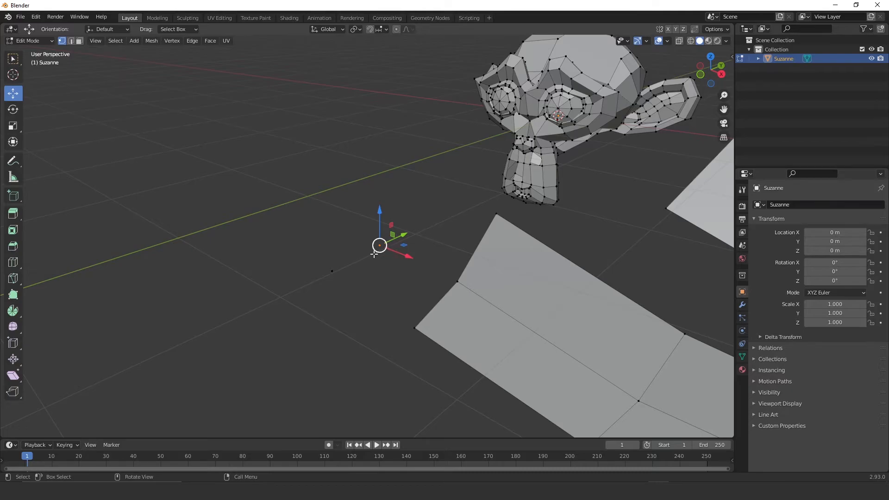
pyautogui.keyDown('ctrl'); pyautogui.rightClick(449, 224); pyautogui.keyUp('ctrl')
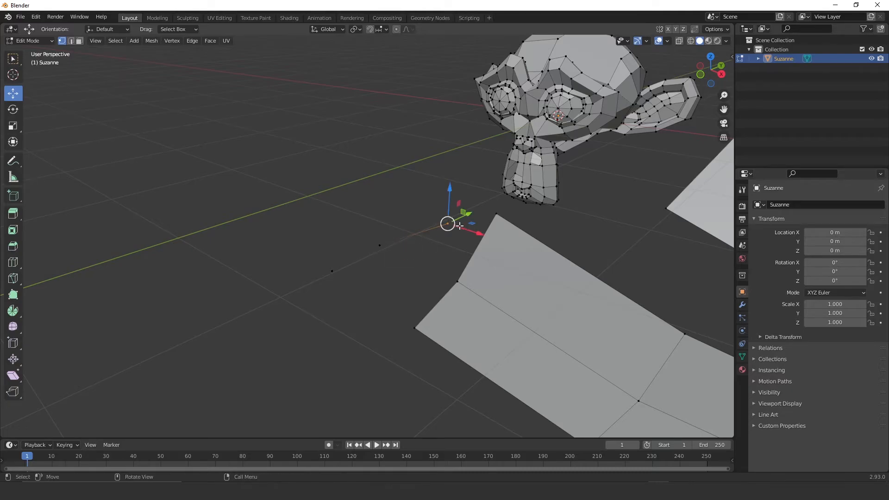
pyautogui.keyDown('ctrl'); pyautogui.rightClick(478, 206); pyautogui.keyUp('ctrl')
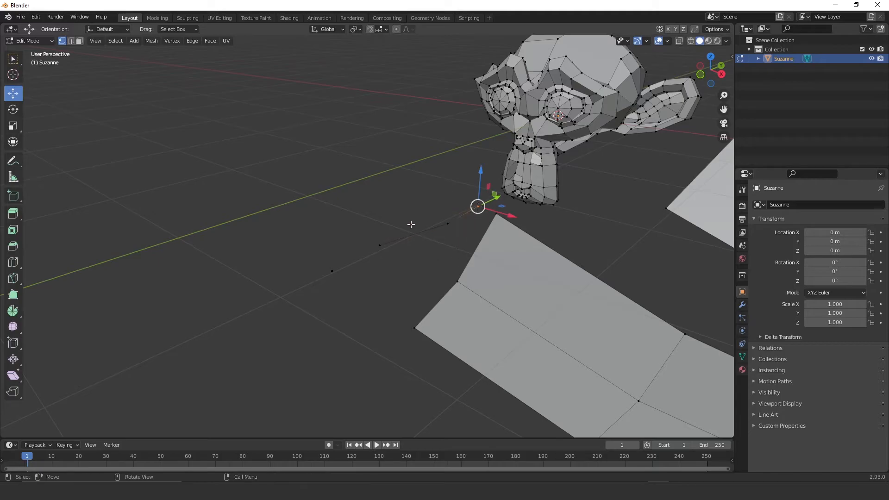
# - Continue the chain from its last vertex with three more extrusions to cursor points, curving it back in the opposite direction
pyautogui.moveTo(354, 182); pyautogui.dragTo(413, 164)
pyautogui.keyDown('ctrl'); pyautogui.rightClick(480, 179); pyautogui.keyUp('ctrl')
pyautogui.hotkey('ctrl', 'z')
pyautogui.click(479, 206)
pyautogui.keyDown('ctrl'); pyautogui.rightClick(461, 180); pyautogui.keyUp('ctrl')
pyautogui.keyDown('ctrl'); pyautogui.rightClick(394, 173); pyautogui.keyUp('ctrl')
pyautogui.keyDown('ctrl'); pyautogui.rightClick(325, 191); pyautogui.keyUp('ctrl')
# - Select the six connected vertices of the curved chain and extrude them once to a cursor point to form faces
pyautogui.moveTo(293, 129); pyautogui.dragTo(495, 255)
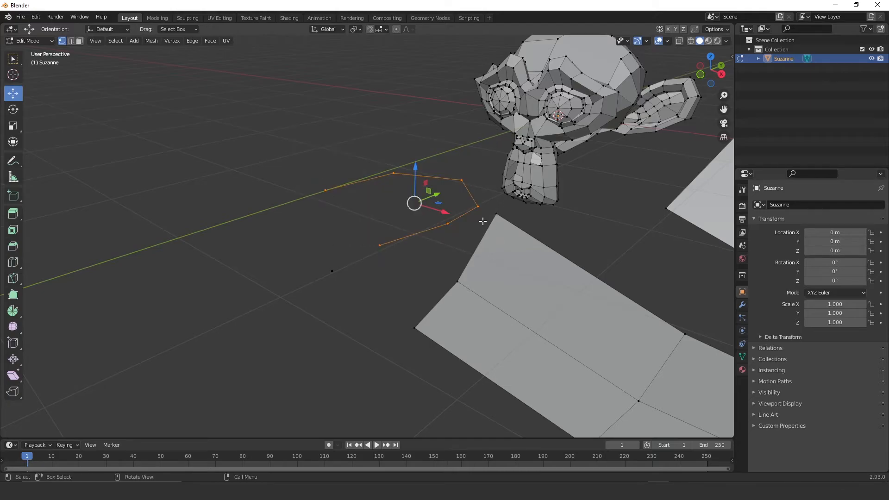
pyautogui.keyDown('ctrl'); pyautogui.rightClick(408, 104); pyautogui.keyUp('ctrl')
pyautogui.moveTo(407, 104); pyautogui.dragTo(422, 239, button='middle')
pyautogui.moveTo(467, 262); pyautogui.dragTo(392, 276, button='middle')
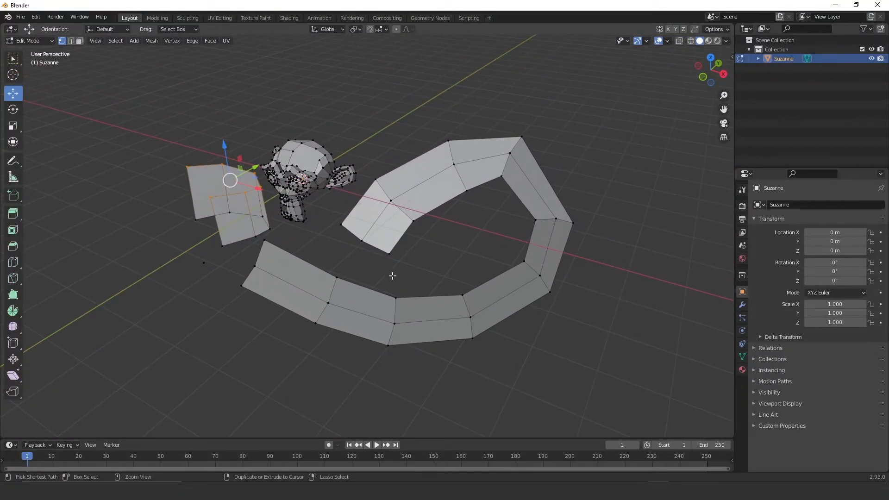
# - Undo the loose vertex chain and the latest strip extrusions, back to a strip three segments long
pyautogui.hotkey('ctrl', 'z')
pyautogui.hotkey('ctrl', 'z')
pyautogui.hotkey('ctrl', 'z')
pyautogui.hotkey('ctrl', 'z')
pyautogui.hotkey('ctrl', 'z')
pyautogui.hotkey('ctrl', 'z')
pyautogui.hotkey('ctrl', 'z')
pyautogui.hotkey('ctrl', 'z')
pyautogui.hotkey('ctrl', 'z')
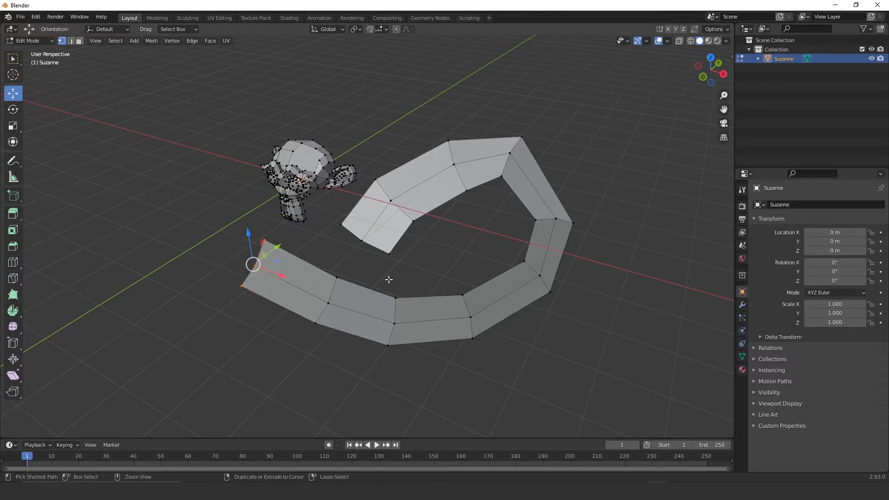
pyautogui.hotkey('ctrl', 'z')
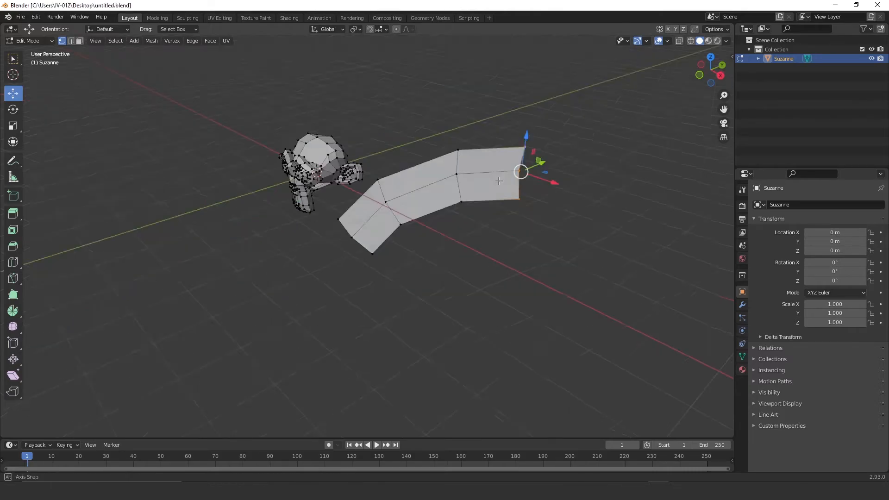
# - Extrude the strip's end edges twice to cursor points, folding the end back beneath the strip, and clear the selection
pyautogui.moveTo(553, 186); pyautogui.dragTo(540, 187, button='middle')
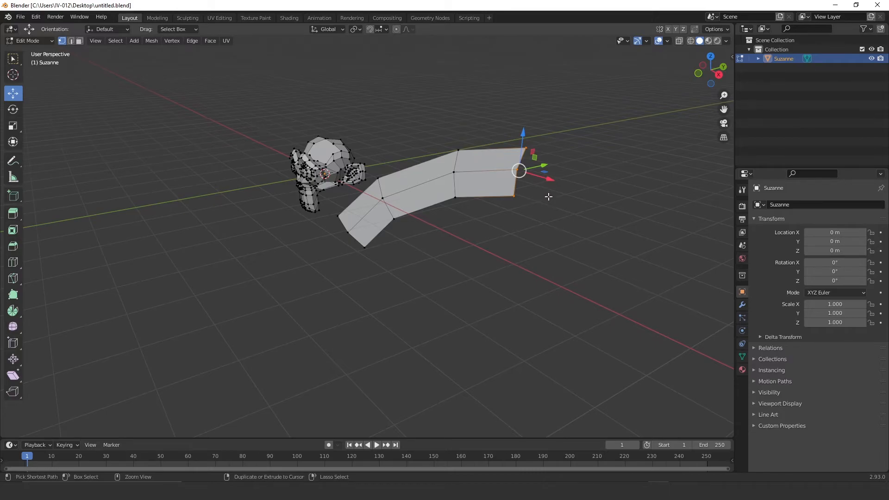
pyautogui.keyDown('ctrl'); pyautogui.rightClick(549, 202); pyautogui.keyUp('ctrl')
pyautogui.moveTo(552, 241); pyautogui.dragTo(436, 235, button='middle')
pyautogui.keyDown('ctrl'); pyautogui.rightClick(476, 195); pyautogui.keyUp('ctrl')
pyautogui.scroll(2, 442, 223)
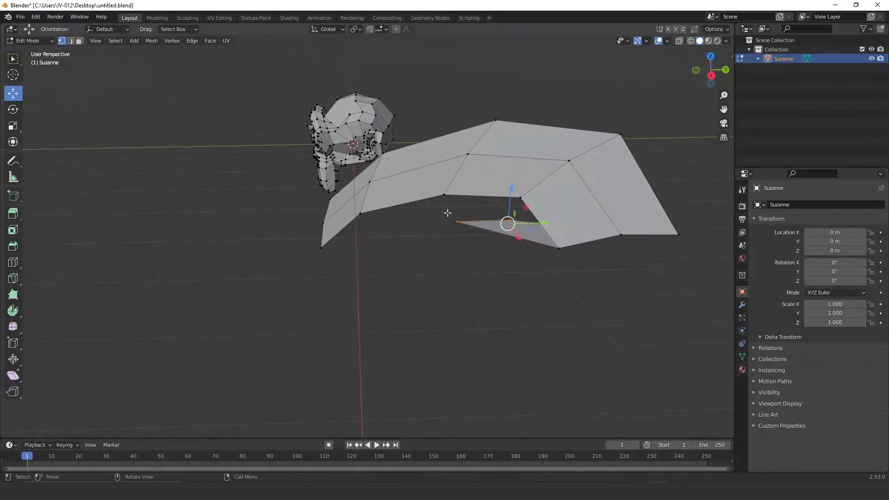
pyautogui.moveTo(479, 214); pyautogui.dragTo(621, 213, button='middle')
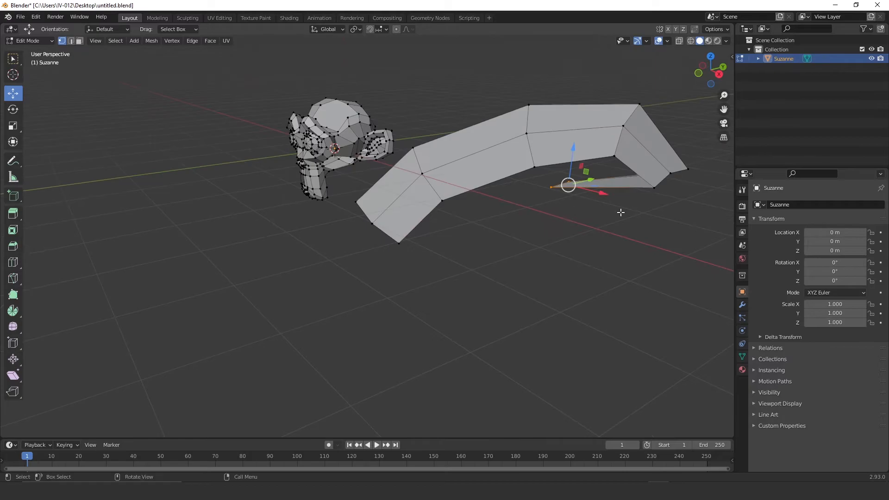
pyautogui.keyDown('shift'); pyautogui.moveTo(618, 159); pyautogui.dragTo(542, 193, button='middle'); pyautogui.keyUp('shift')
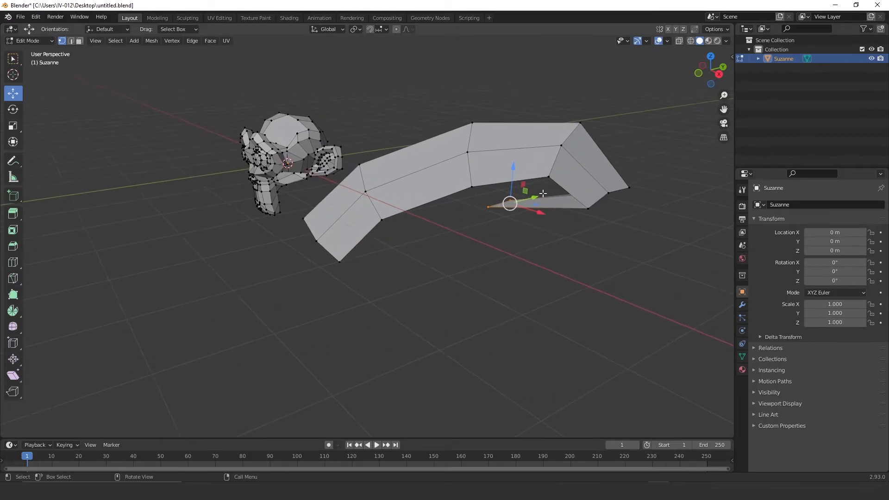
pyautogui.click(506, 212)
# - Try to fill a triangular face between the folded end's free corner, the fold corner and the strip's nearest lower-edge vertex
pyautogui.moveTo(552, 204); pyautogui.dragTo(399, 207, button='middle')
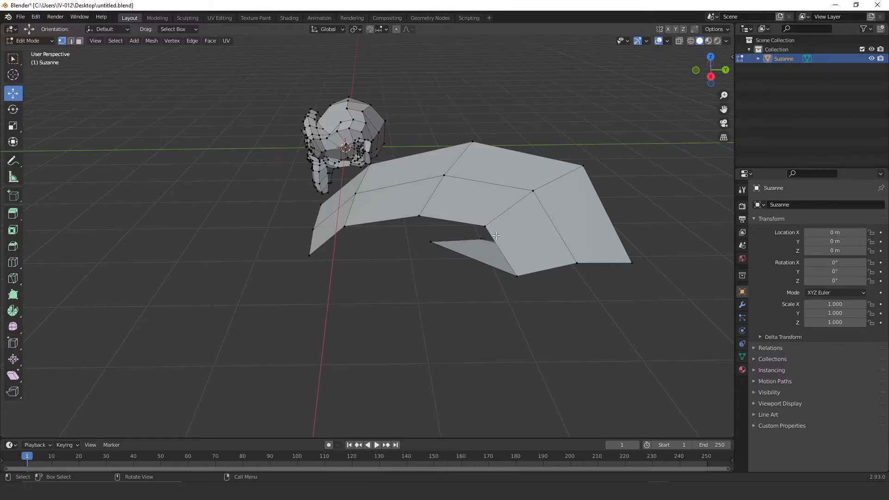
pyautogui.click(431, 241)
pyautogui.moveTo(446, 258); pyautogui.dragTo(501, 266, button='middle')
pyautogui.keyDown('ctrl'); pyautogui.click(567, 232); pyautogui.keyUp('ctrl')
pyautogui.keyDown('ctrl'); pyautogui.click(524, 191); pyautogui.keyUp('ctrl')
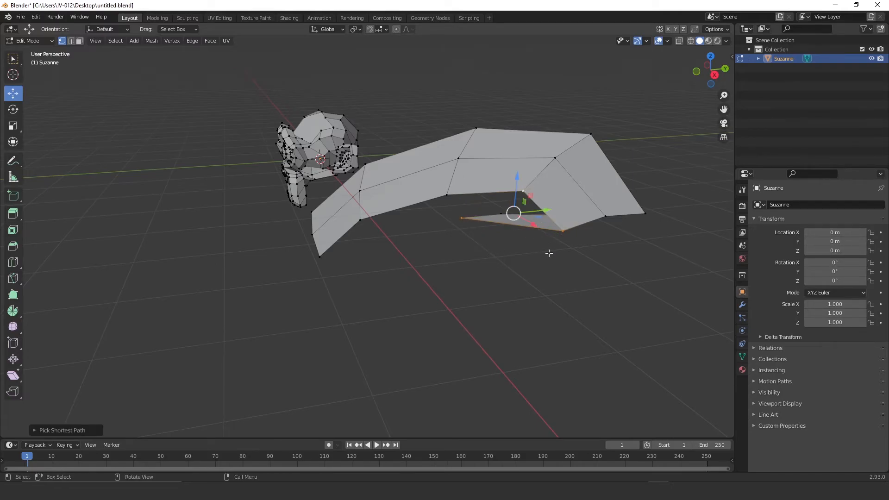
pyautogui.press('f')
pyautogui.scroll(2, 533, 189)
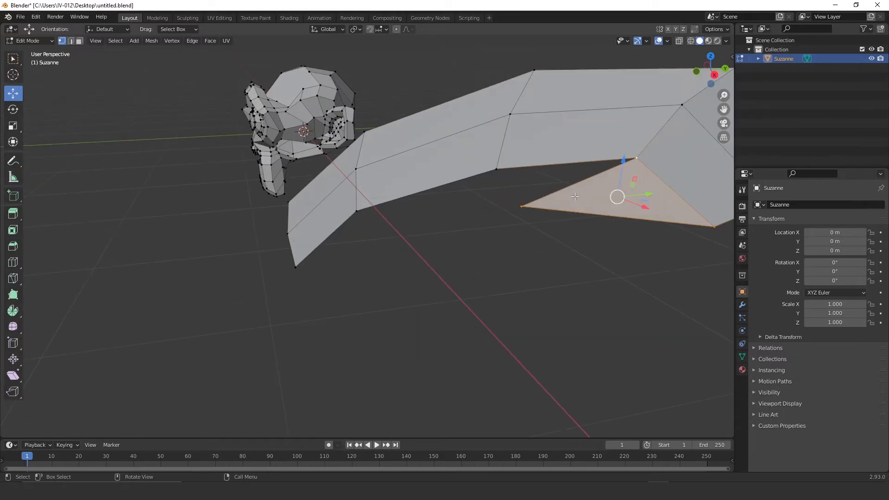
pyautogui.hotkey('ctrl', 'z')
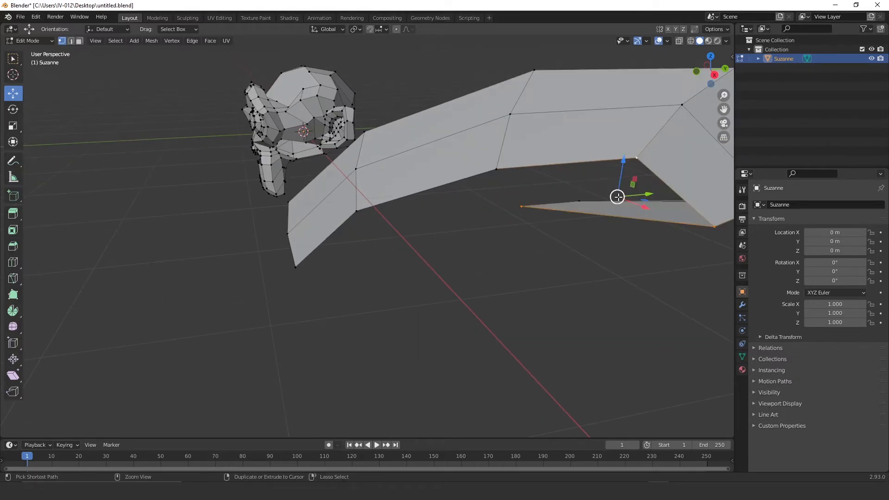
# - Fill a four-sided face between the folded end's two corners and two vertices of the strip's lower edge, and dismiss the desktop notification
pyautogui.click(524, 207)
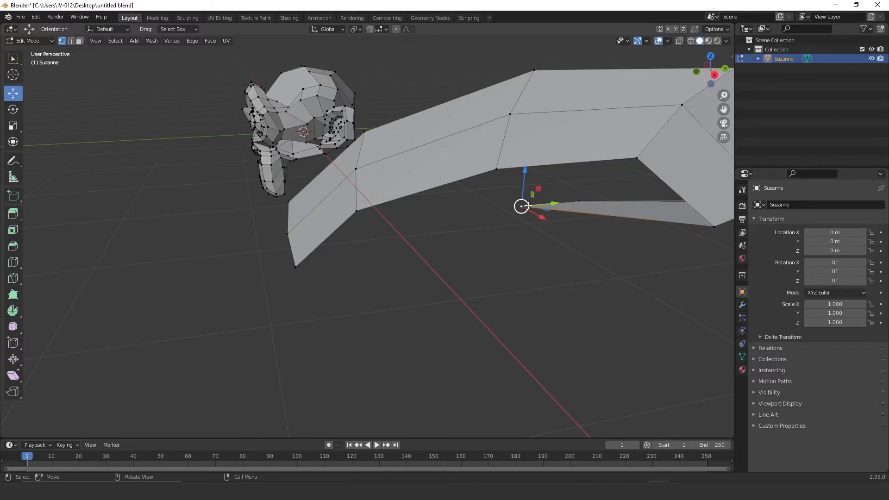
pyautogui.keyDown('ctrl'); pyautogui.click(636, 159); pyautogui.keyUp('ctrl')
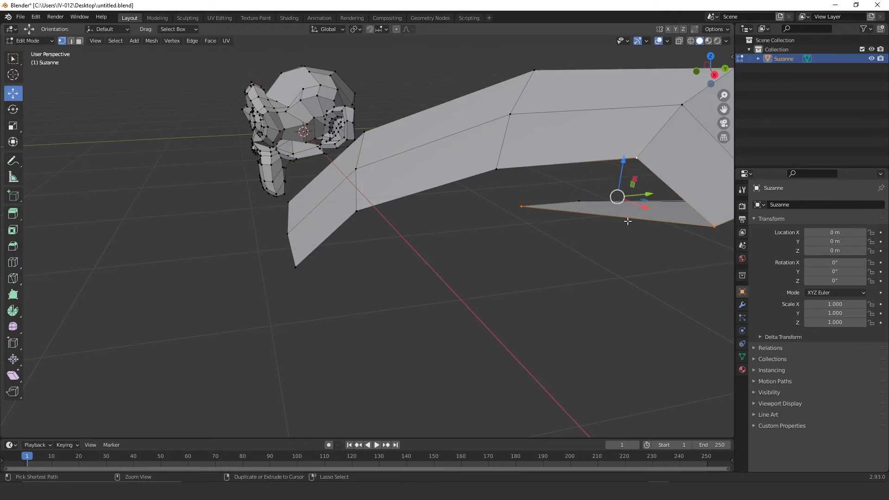
pyautogui.keyDown('ctrl'); pyautogui.click(498, 169); pyautogui.keyUp('ctrl')
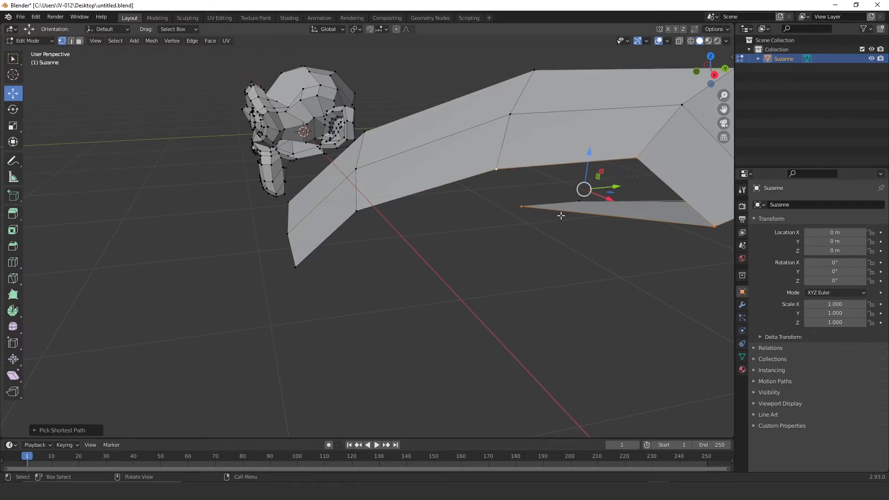
pyautogui.press('f')
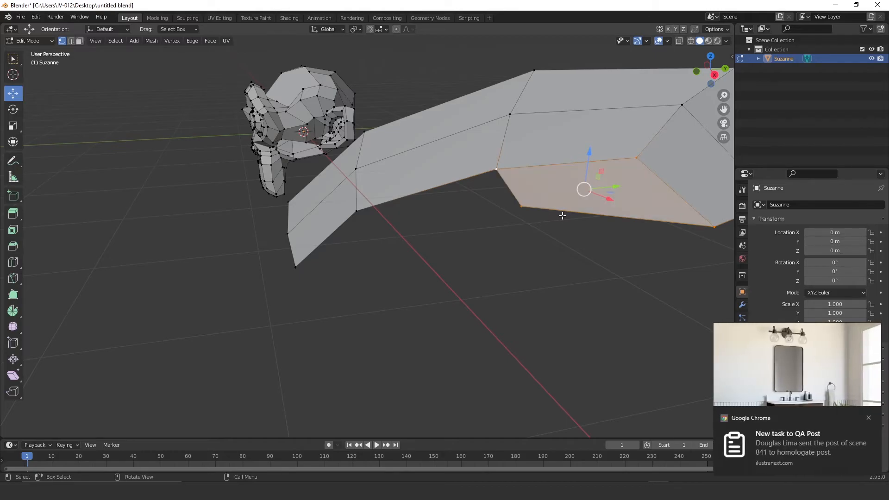
pyautogui.click(869, 417)
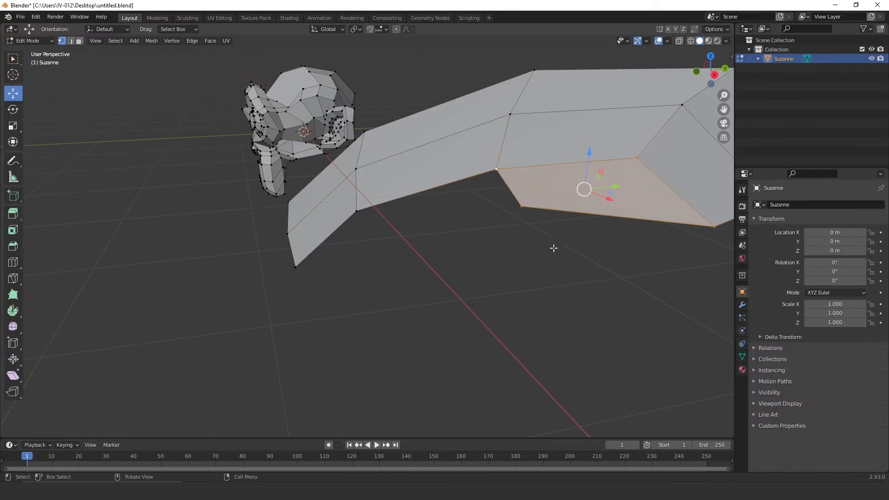
# - Select three separate vertices around the back of the strip's folded end
pyautogui.moveTo(627, 228); pyautogui.dragTo(427, 193, button='middle')
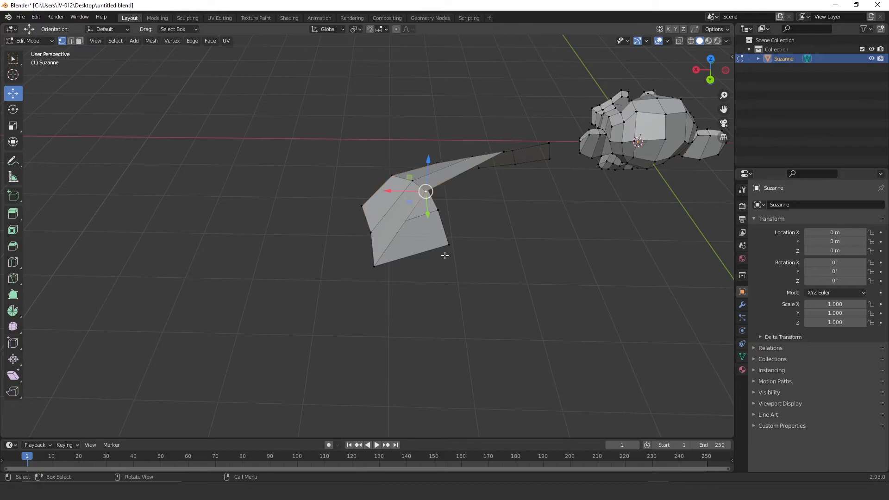
pyautogui.moveTo(444, 256); pyautogui.dragTo(428, 268, button='middle')
pyautogui.keyDown('ctrl'); pyautogui.click(350, 279); pyautogui.keyUp('ctrl')
pyautogui.click(407, 217)
pyautogui.keyDown('shift'); pyautogui.click(438, 265); pyautogui.keyUp('shift')
pyautogui.keyDown('shift'); pyautogui.click(353, 280); pyautogui.keyUp('shift')
pyautogui.moveTo(416, 275); pyautogui.dragTo(561, 256, button='middle')
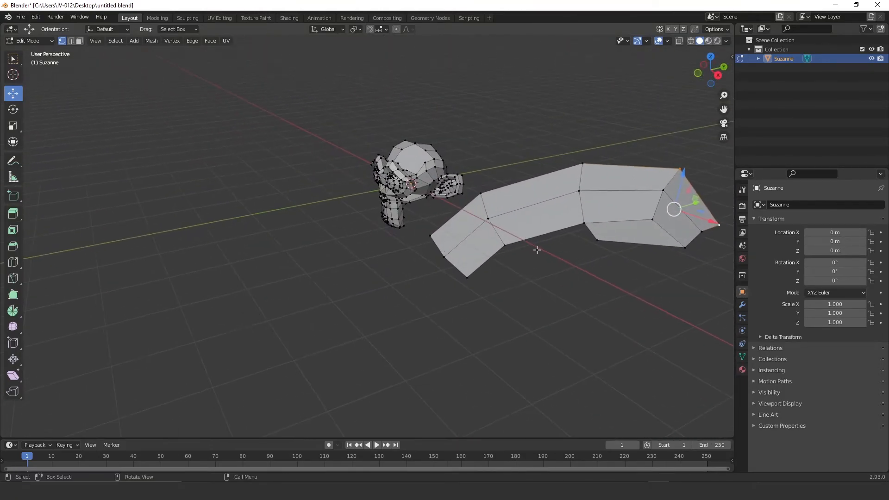
# - Fill the opening on the muzzle's negative X side, above the mouth, with a four-sided face between its corner vertices
pyautogui.scroll(3, 375, 226)
pyautogui.scroll(2, 433, 216)
pyautogui.moveTo(432, 217); pyautogui.dragTo(637, 203, button='middle')
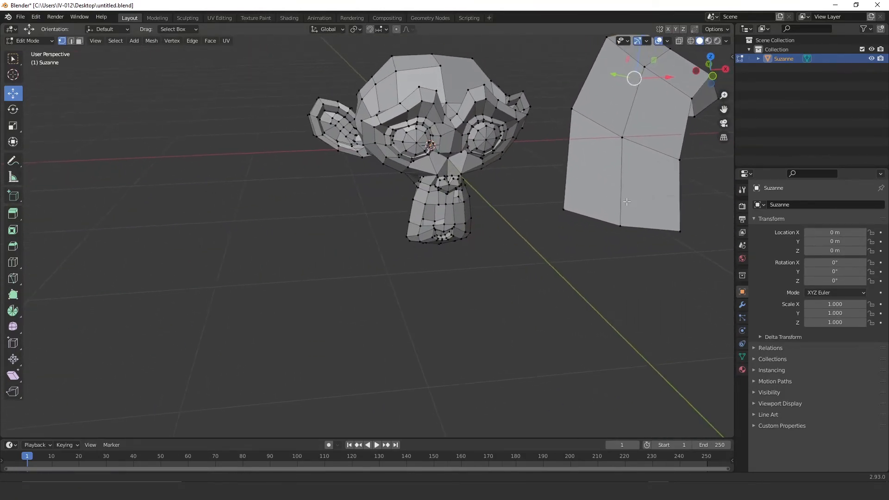
pyautogui.scroll(6, 428, 229)
pyautogui.moveTo(485, 182); pyautogui.dragTo(386, 253, button='middle')
pyautogui.click(407, 154)
pyautogui.press('KP_Decimal')
pyautogui.scroll(-5, 419, 184)
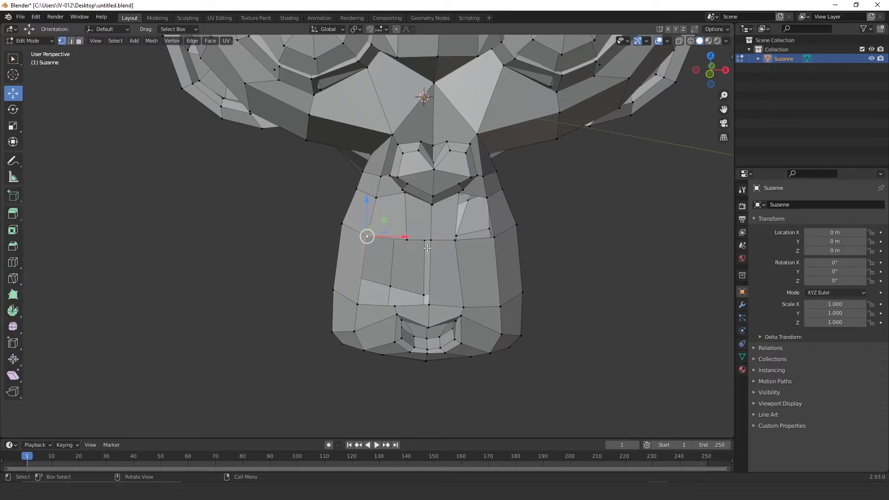
pyautogui.moveTo(432, 282); pyautogui.dragTo(418, 279, button='middle')
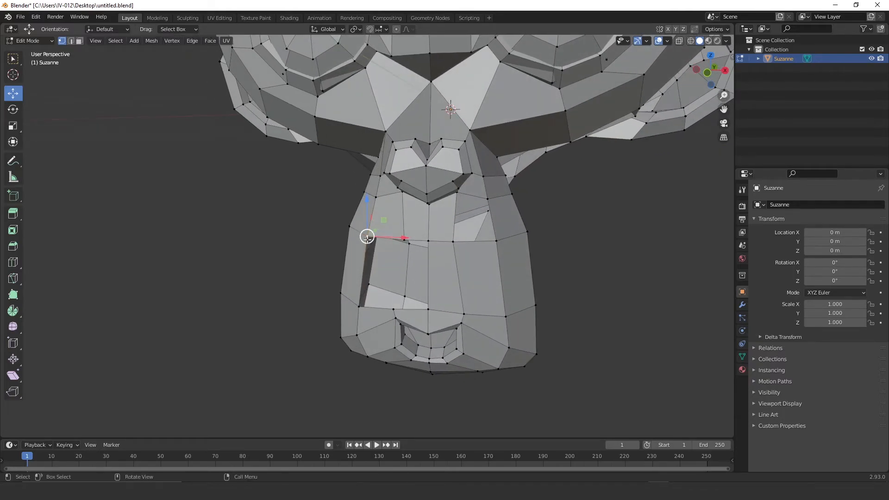
pyautogui.keyDown('ctrl'); pyautogui.click(405, 240); pyautogui.keyUp('ctrl')
pyautogui.keyDown('ctrl'); pyautogui.click(393, 311); pyautogui.keyUp('ctrl')
pyautogui.hotkey('ctrl', 'z')
pyautogui.keyDown('shift'); pyautogui.click(392, 308); pyautogui.keyUp('shift')
pyautogui.keyDown('shift'); pyautogui.click(358, 306); pyautogui.keyUp('shift')
pyautogui.moveTo(379, 301); pyautogui.dragTo(449, 287, button='middle')
pyautogui.press('f')
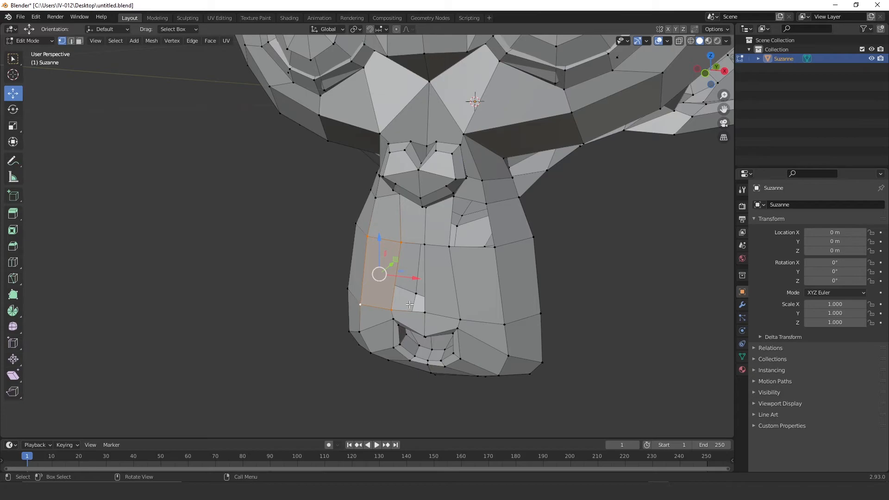
# - Select the four corner vertices of the neighbouring opening beside the muzzle's centre line
pyautogui.click(400, 242)
pyautogui.keyDown('shift'); pyautogui.click(424, 244); pyautogui.keyUp('shift')
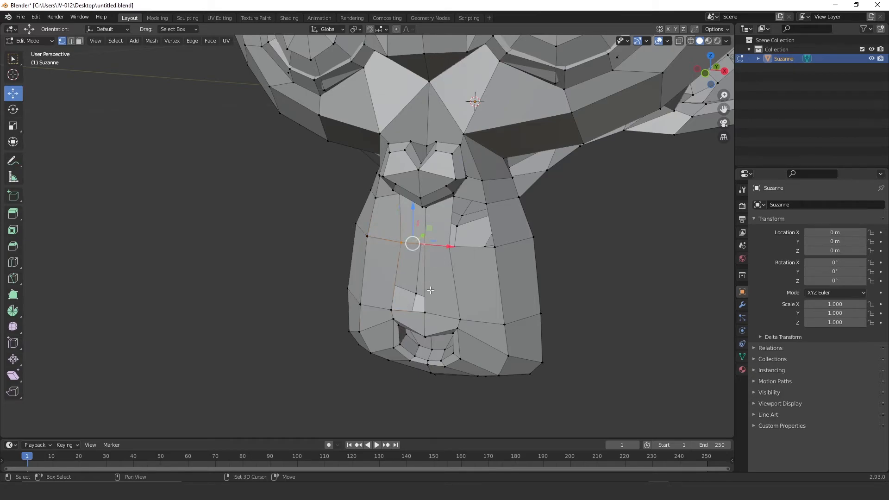
pyautogui.keyDown('shift'); pyautogui.click(420, 313); pyautogui.keyUp('shift')
pyautogui.keyDown('shift'); pyautogui.click(388, 309); pyautogui.keyUp('shift')
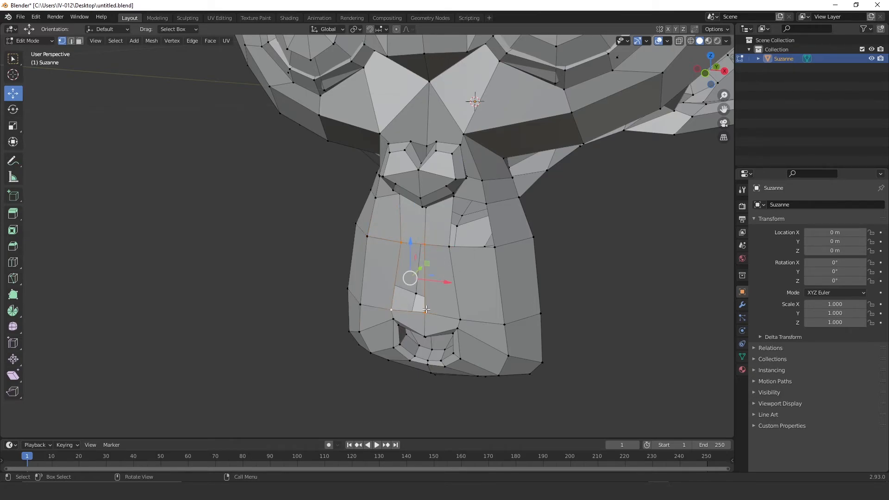
pyautogui.scroll(-8, 465, 255)
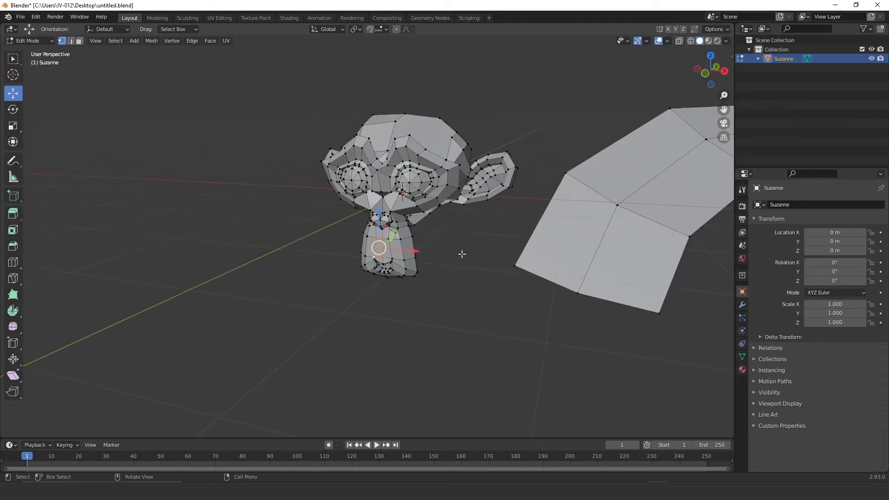
# - Delete the whole Suzanne object in Object Mode and add a Cylinder mesh in its place
pyautogui.press('Tab')
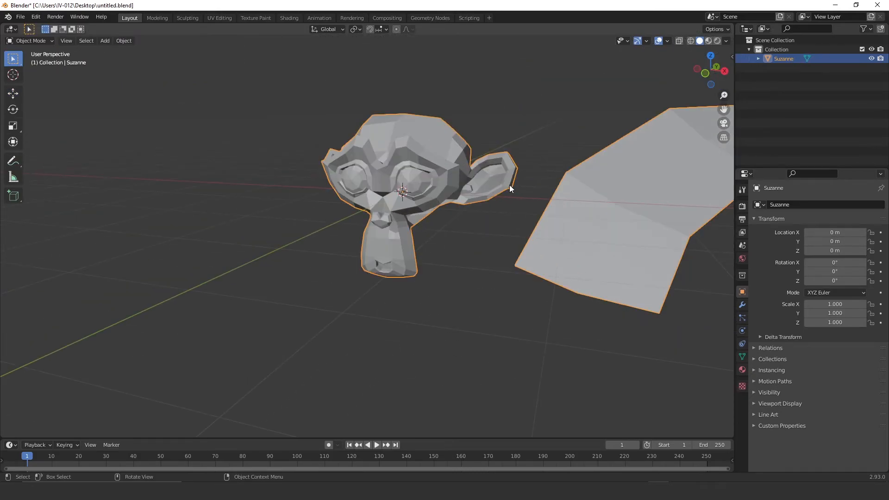
pyautogui.press('Delete')
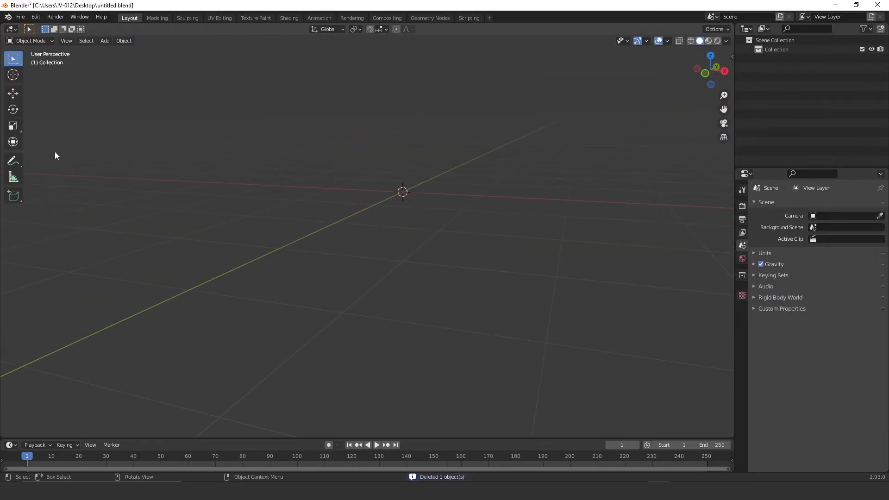
pyautogui.rightClick(382, 193)
pyautogui.hotkey('shift', 'a')
pyautogui.moveTo(405, 177)
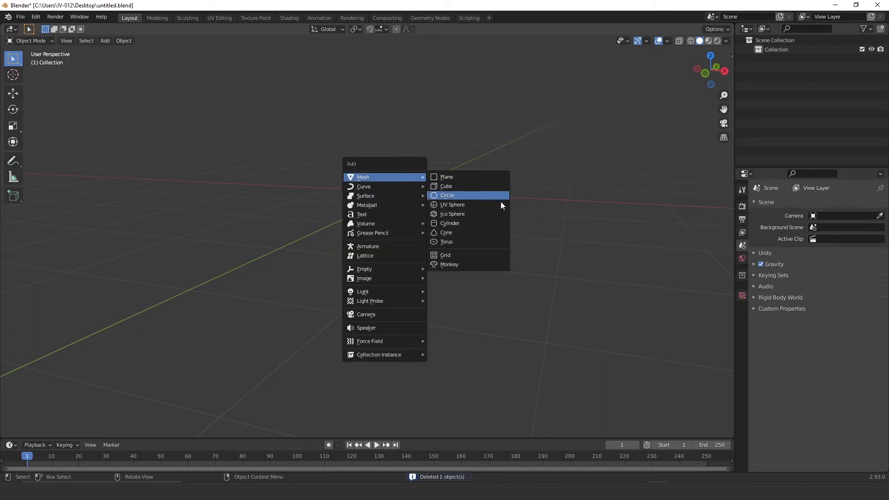
pyautogui.click(453, 224)
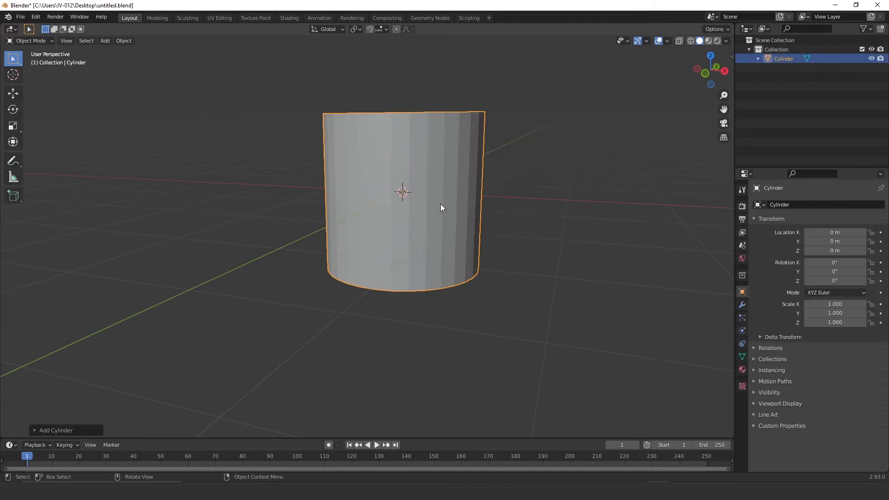
# - In Edit Mode, select four adjacent side faces of the cylinder and delete them
pyautogui.press('Tab')
pyautogui.moveTo(436, 214); pyautogui.dragTo(398, 216, button='middle')
pyautogui.click(79, 41)
pyautogui.click(402, 177)
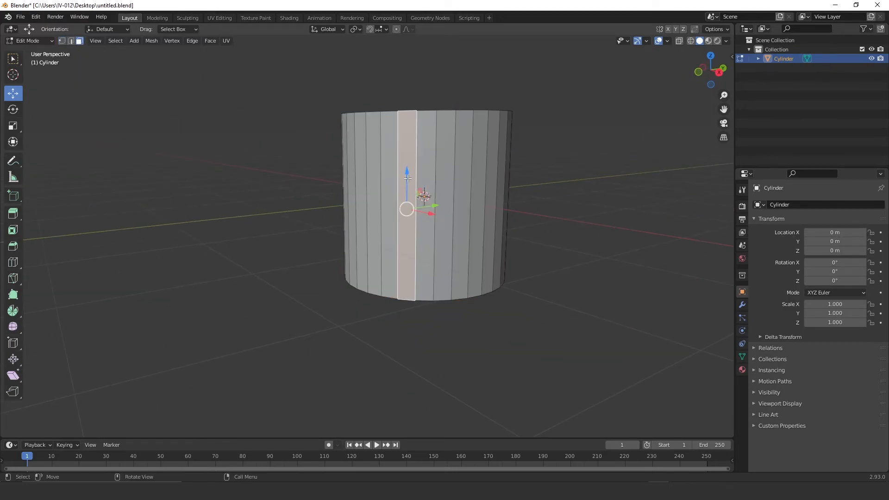
pyautogui.keyDown('ctrl'); pyautogui.click(430, 184); pyautogui.keyUp('ctrl')
pyautogui.keyDown('ctrl'); pyautogui.click(448, 183); pyautogui.keyUp('ctrl')
pyautogui.keyDown('ctrl'); pyautogui.click(464, 179); pyautogui.keyUp('ctrl')
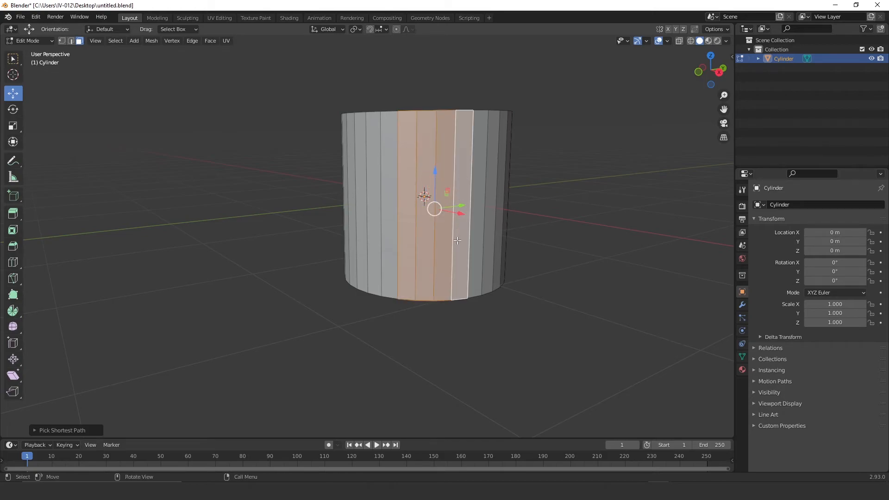
pyautogui.press('x')
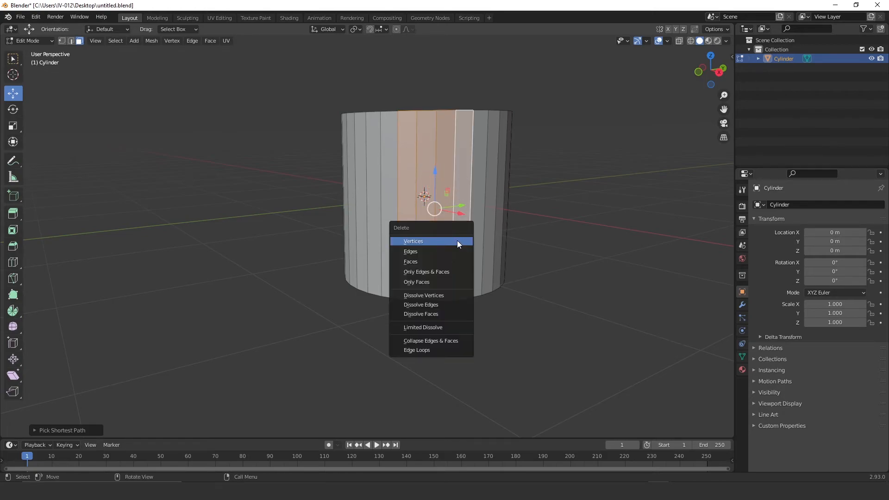
pyautogui.click(416, 261)
pyautogui.moveTo(416, 258); pyautogui.dragTo(425, 227, button='middle')
pyautogui.moveTo(379, 168); pyautogui.dragTo(384, 217, button='middle')
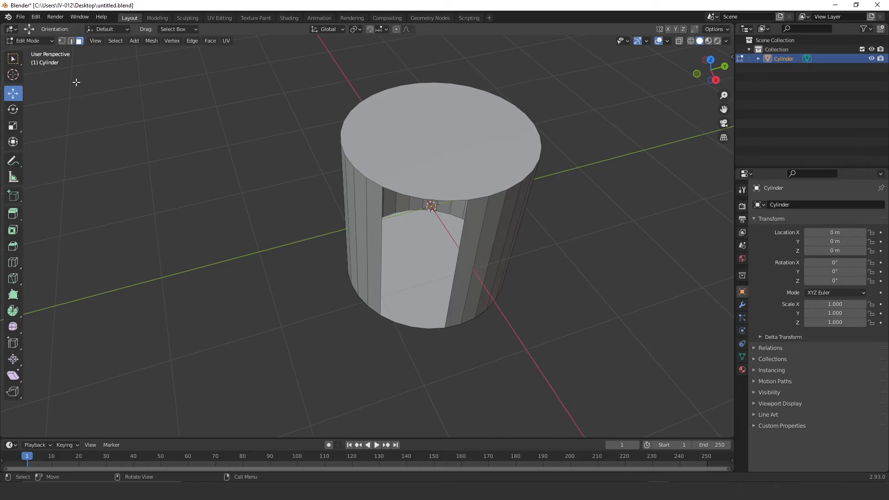
# - Refill the side opening with four consecutive faces, starting from the vertical edge at one end of the gap
pyautogui.click(71, 42)
pyautogui.scroll(2, 401, 266)
pyautogui.moveTo(406, 268)
pyautogui.mouseDown(button='middle')
pyautogui.moveTo(405, 258)
pyautogui.moveTo(387, 268)
pyautogui.moveTo(408, 267)
pyautogui.mouseUp(button='middle')
pyautogui.click(387, 268)
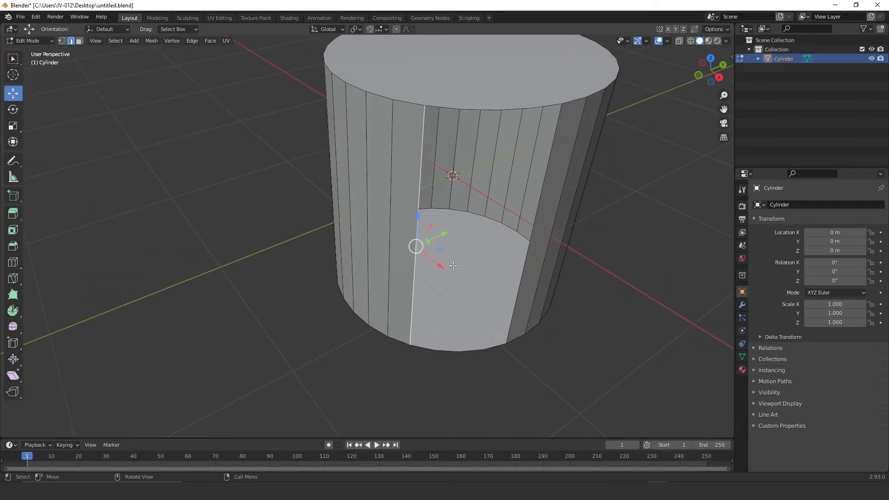
pyautogui.press('g')
pyautogui.click(464, 252)
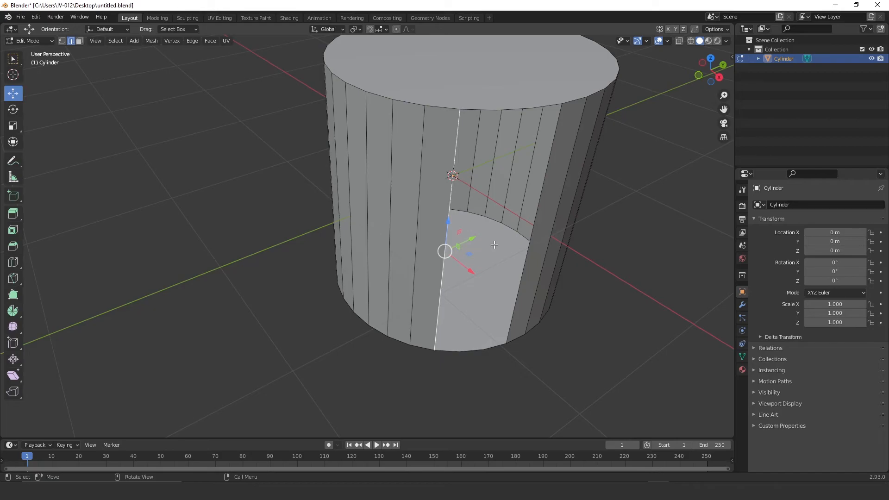
pyautogui.moveTo(495, 244); pyautogui.dragTo(443, 217, button='middle')
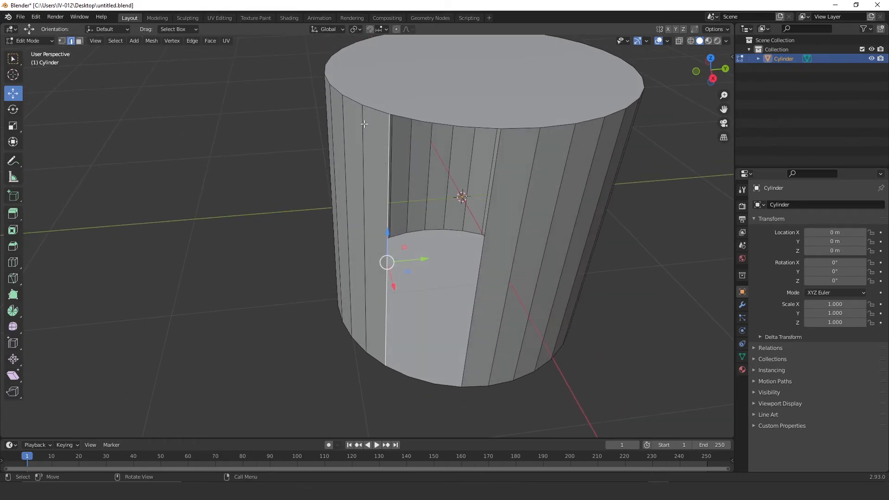
pyautogui.moveTo(387, 283); pyautogui.dragTo(416, 230)
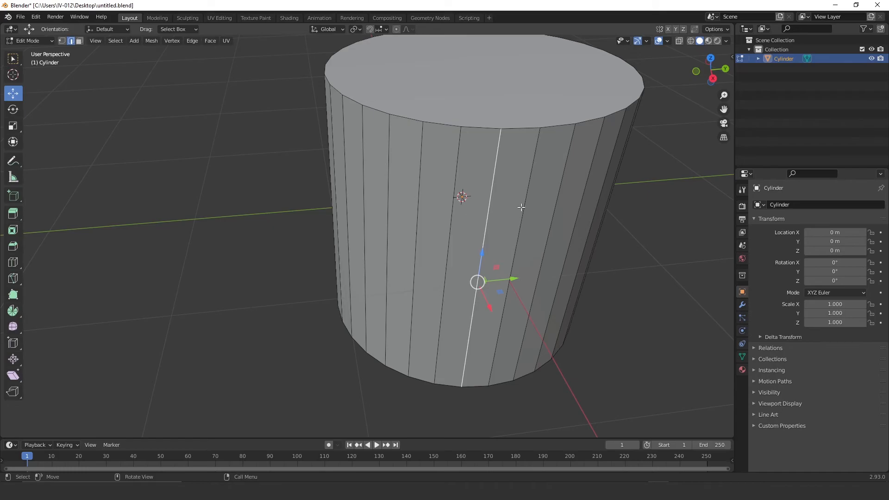
# - Delete the cylinder's circular top face
pyautogui.moveTo(545, 249); pyautogui.dragTo(198, 135, button='middle')
pyautogui.click(80, 42)
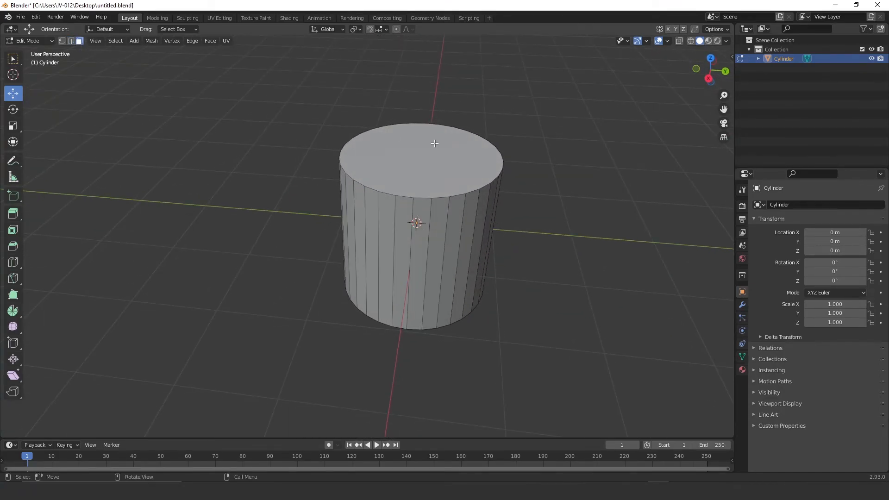
pyautogui.click(437, 161)
pyautogui.press('x')
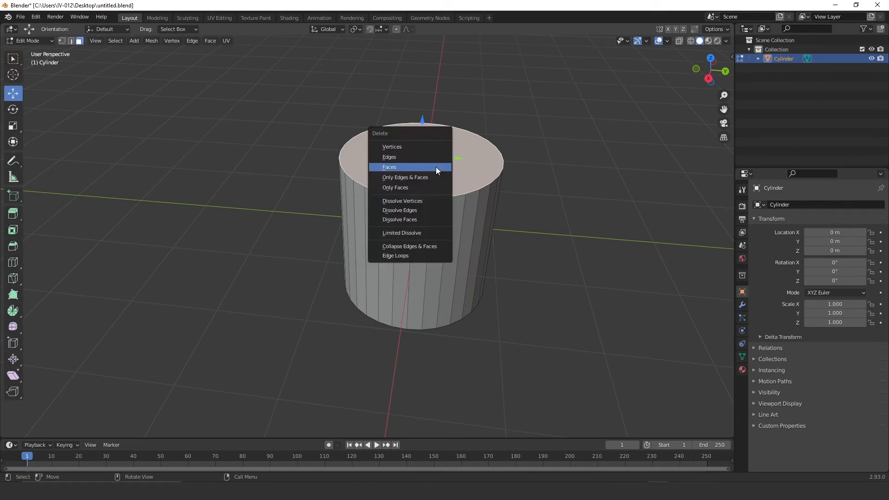
pyautogui.click(420, 170)
# - Select the open top rim's edge loop and fill it with a single face
pyautogui.moveTo(420, 171); pyautogui.dragTo(464, 233, button='middle')
pyautogui.click(71, 41)
pyautogui.keyDown('alt'); pyautogui.click(382, 136); pyautogui.keyUp('alt')
pyautogui.hotkey('alt', 'a')
pyautogui.keyDown('alt'); pyautogui.click(382, 136); pyautogui.keyUp('alt')
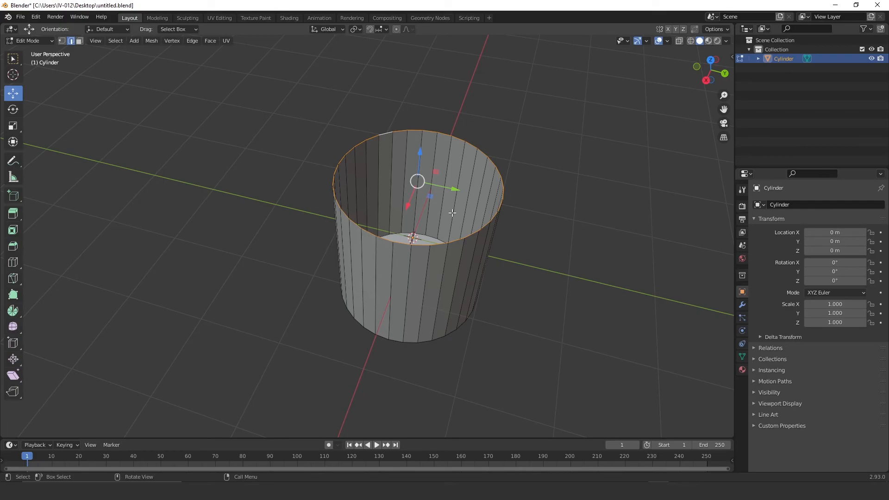
pyautogui.press('f')
pyautogui.moveTo(417, 185); pyautogui.dragTo(434, 221, button='middle')
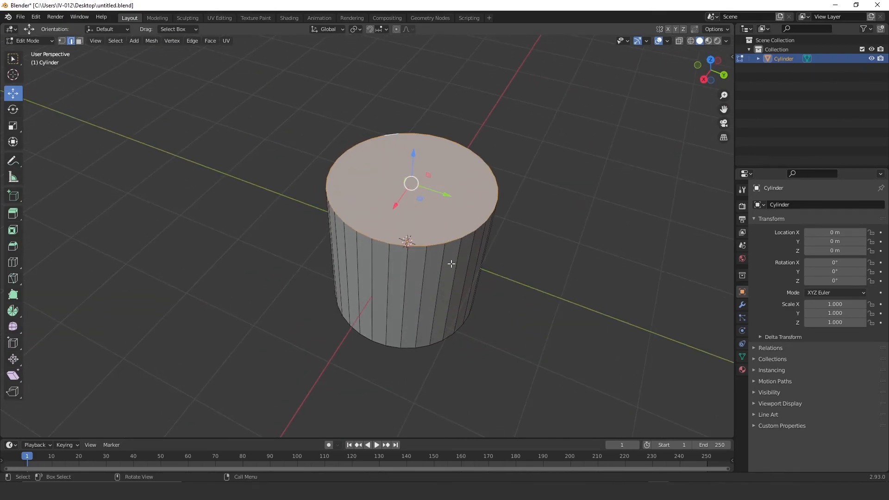
pyautogui.moveTo(451, 262); pyautogui.dragTo(523, 232, button='middle')
# - Add a centred horizontal loop cut around the cylinder's side and set the number of cuts to 2
pyautogui.press('3')
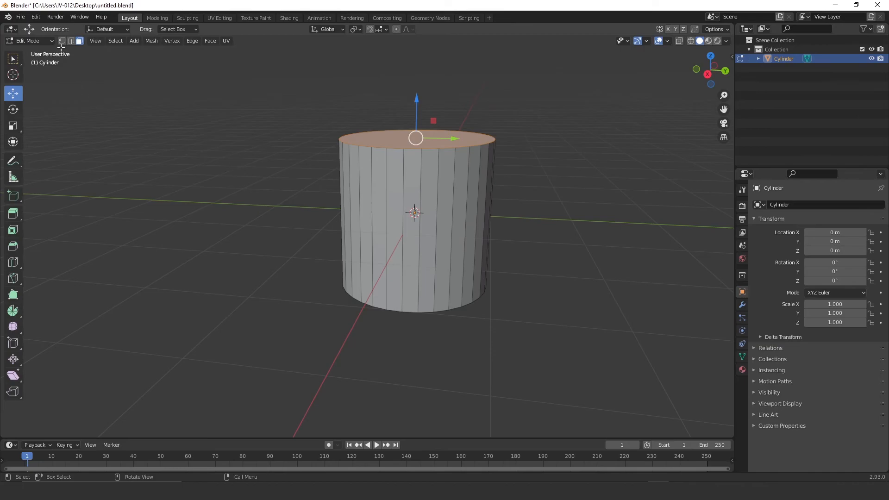
pyautogui.moveTo(381, 217); pyautogui.dragTo(355, 190, button='middle')
pyautogui.click(71, 41)
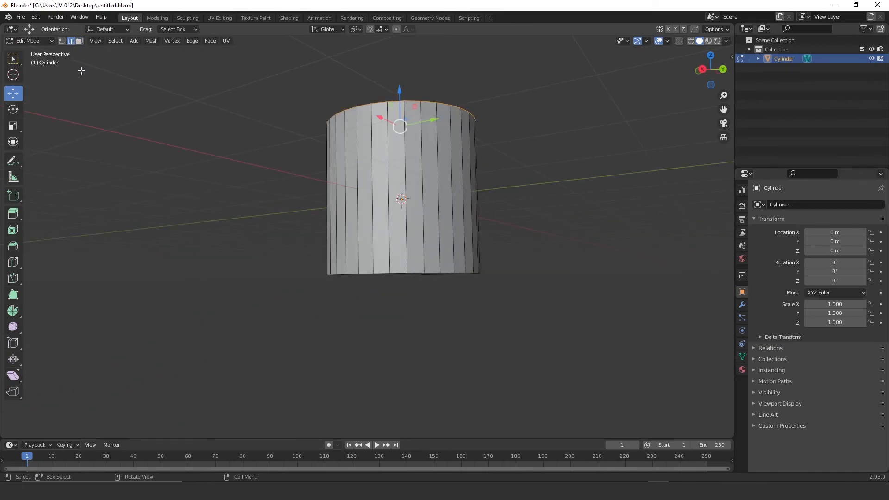
pyautogui.moveTo(287, 165); pyautogui.dragTo(272, 180, button='middle')
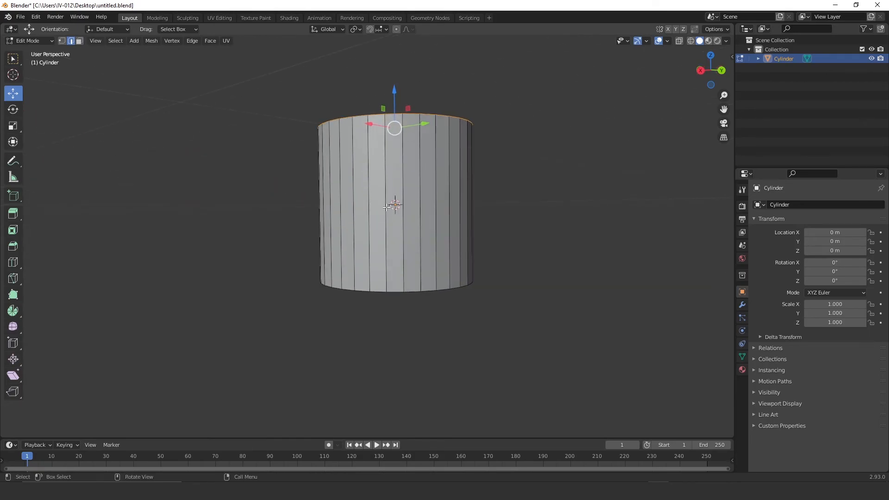
pyautogui.hotkey('ctrl', 'r')
pyautogui.click(427, 207)
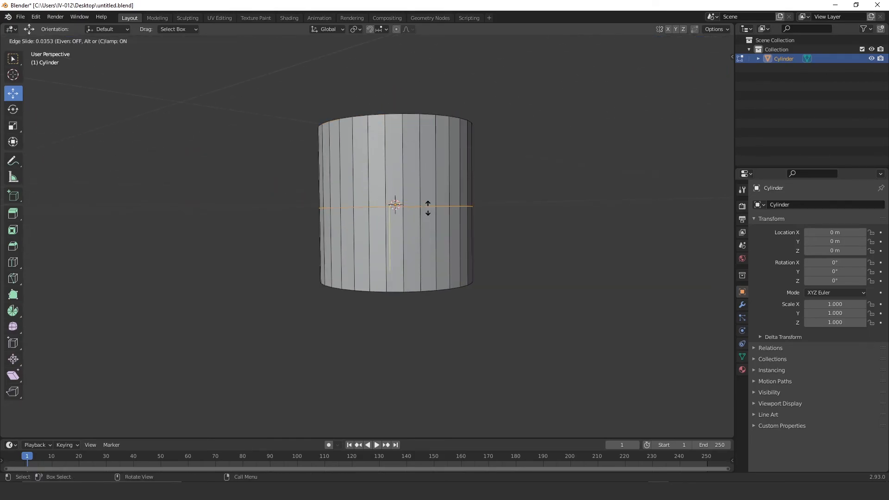
pyautogui.click(427, 207)
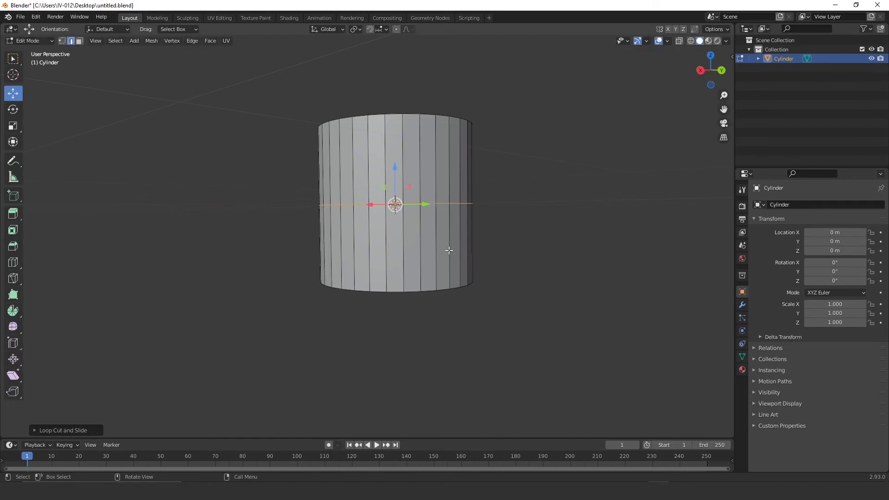
pyautogui.click(50, 429)
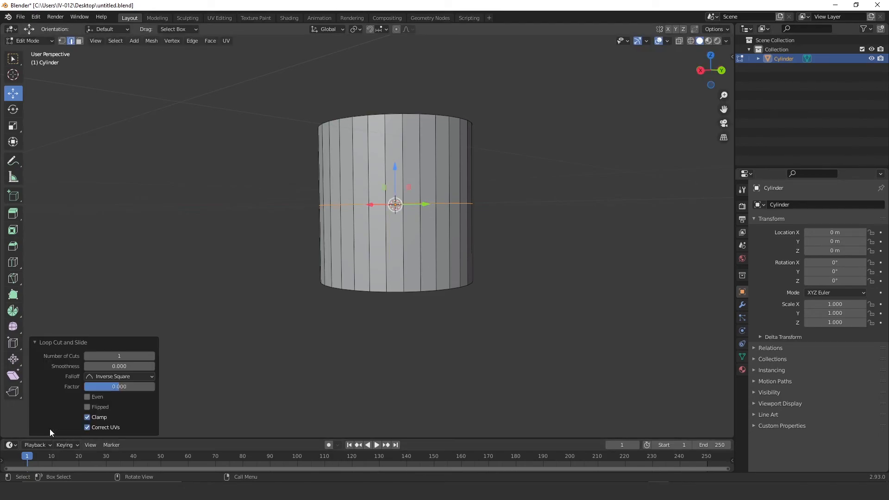
pyautogui.click(153, 359)
# - Select the band of side faces between the two loop cuts and delete those faces
pyautogui.click(79, 41)
pyautogui.moveTo(282, 207); pyautogui.dragTo(521, 208)
pyautogui.moveTo(442, 209); pyautogui.dragTo(340, 217, button='middle')
pyautogui.press('x')
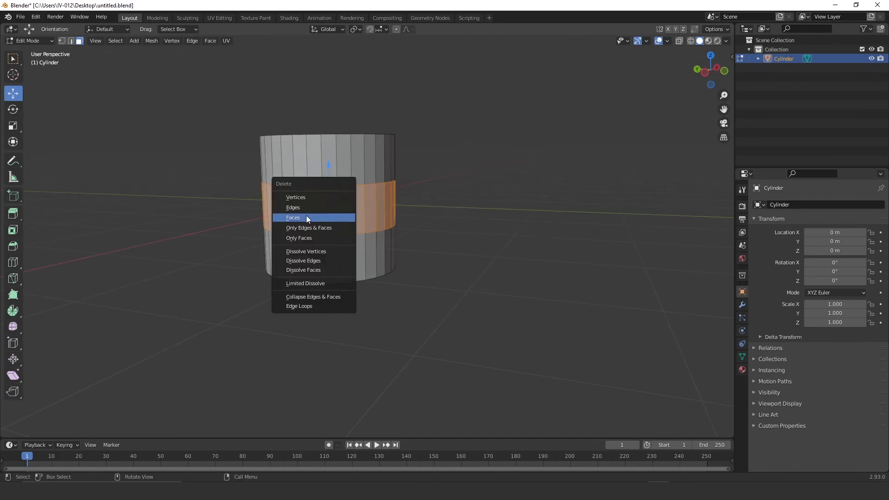
pyautogui.click(307, 216)
# - Bridge the gap with one face between two vertically aligned rim edges of the upper and lower parts
pyautogui.moveTo(443, 231); pyautogui.dragTo(371, 200, button='middle')
pyautogui.scroll(2, 363, 176)
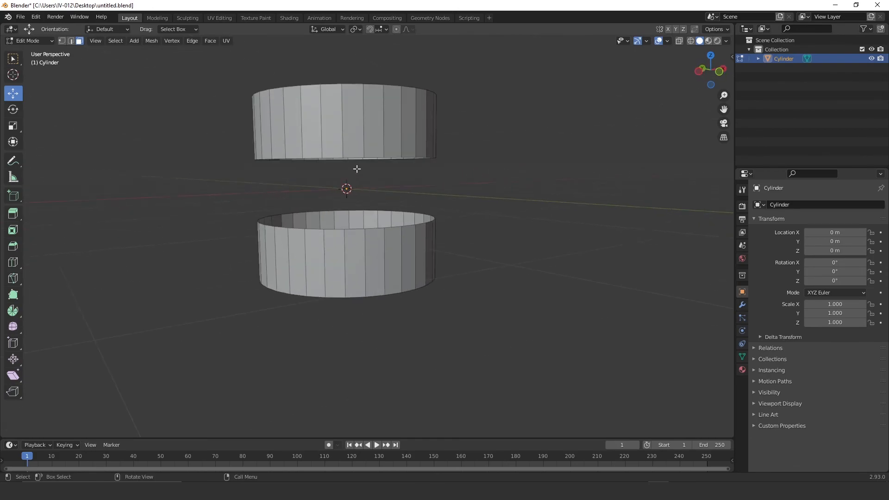
pyautogui.moveTo(342, 155); pyautogui.dragTo(341, 173, button='middle')
pyautogui.scroll(3, 340, 173)
pyautogui.scroll(-1, 335, 162)
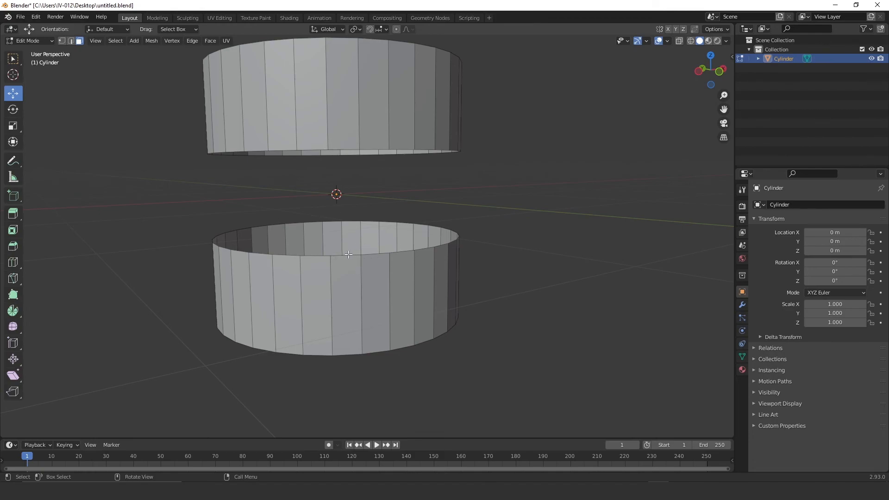
pyautogui.press('2')
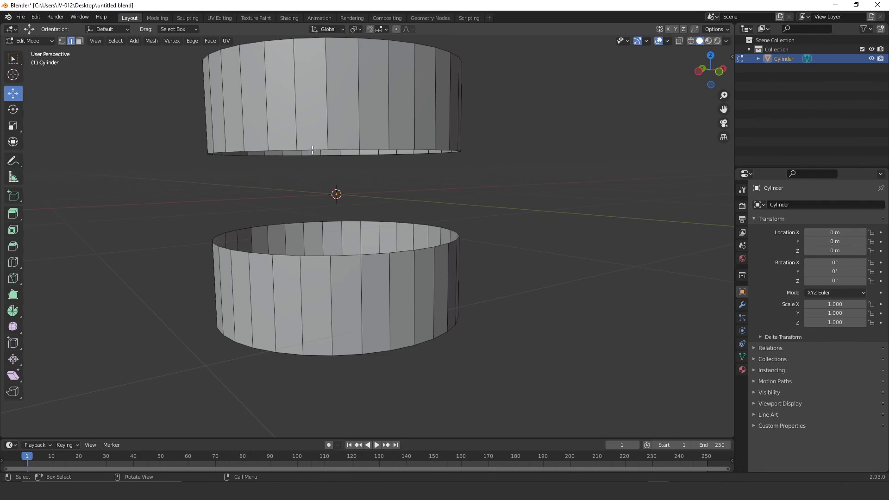
pyautogui.click(313, 150)
pyautogui.keyDown('shift'); pyautogui.click(317, 256); pyautogui.keyUp('shift')
pyautogui.press('f')
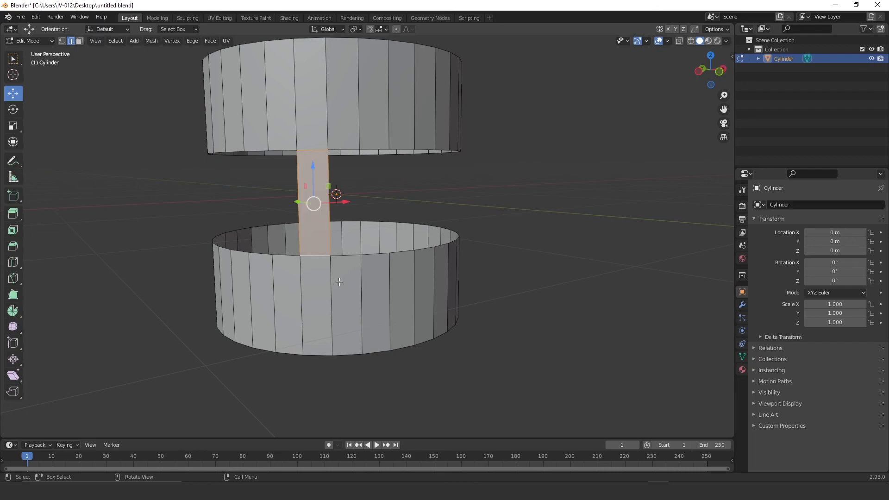
# - Starting from the bridging face's vertical edge, fill the rest of the gap face by face around the cylinder
pyautogui.click(328, 175)
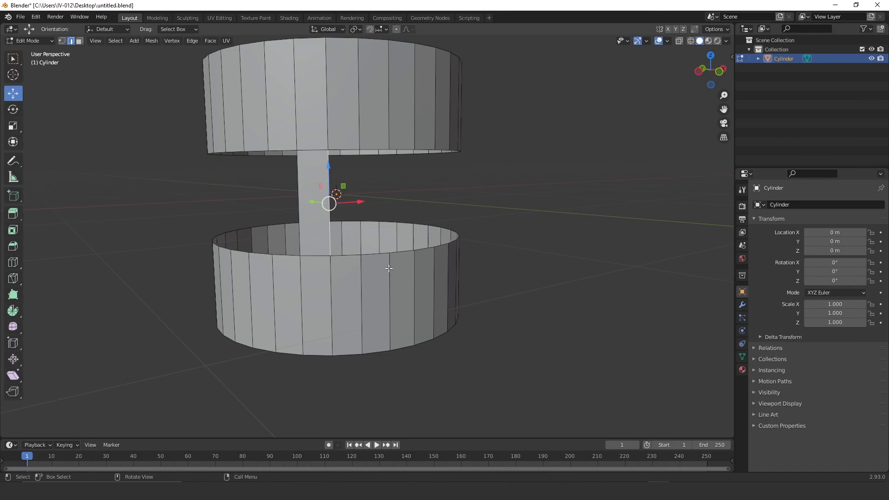
pyautogui.press('g')
pyautogui.press('x')
pyautogui.press('g')
pyautogui.press('x')
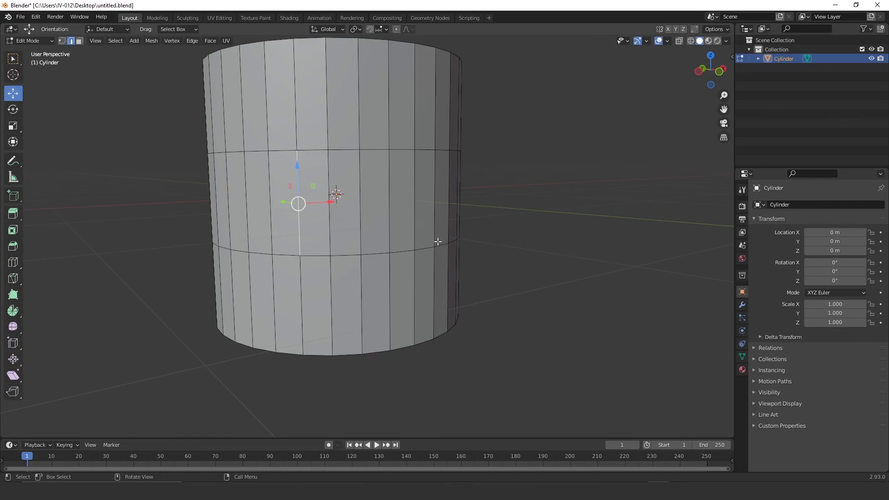
pyautogui.scroll(-3, 359, 202)
pyautogui.moveTo(359, 202); pyautogui.dragTo(345, 202, button='middle')
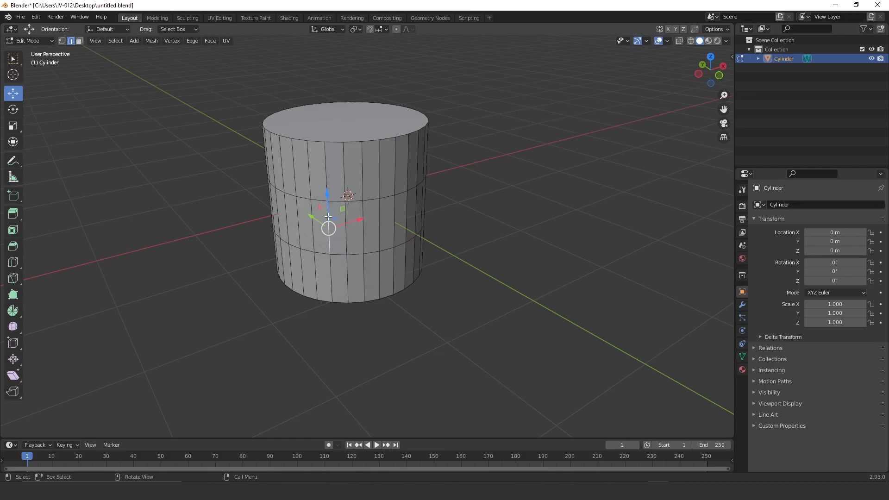
pyautogui.moveTo(258, 218); pyautogui.dragTo(282, 210, button='middle')
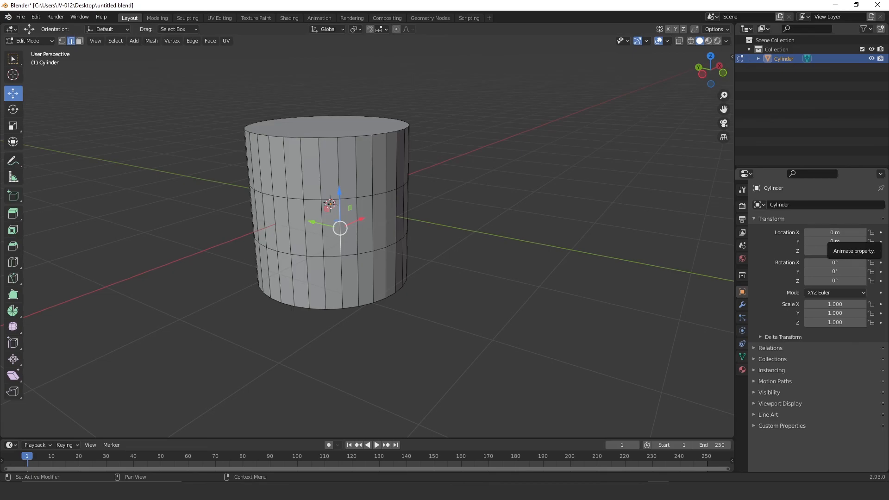
pyautogui.moveTo(352, 218); pyautogui.dragTo(282, 209, button='middle')
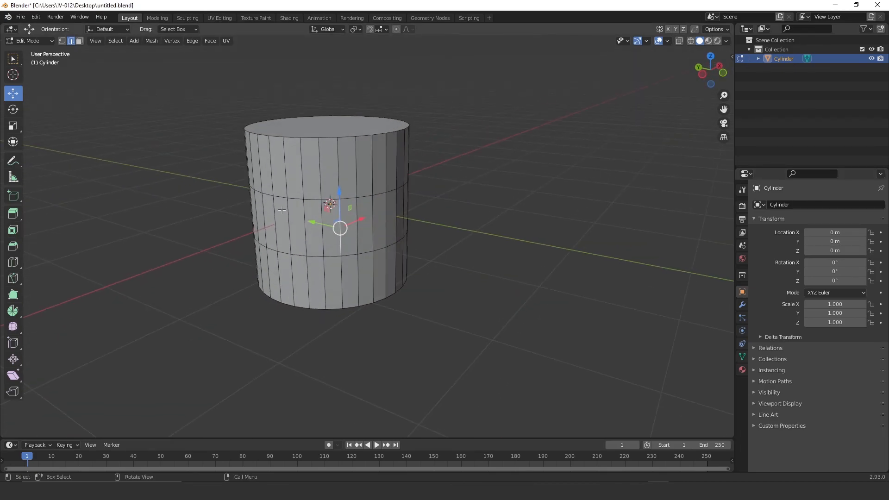